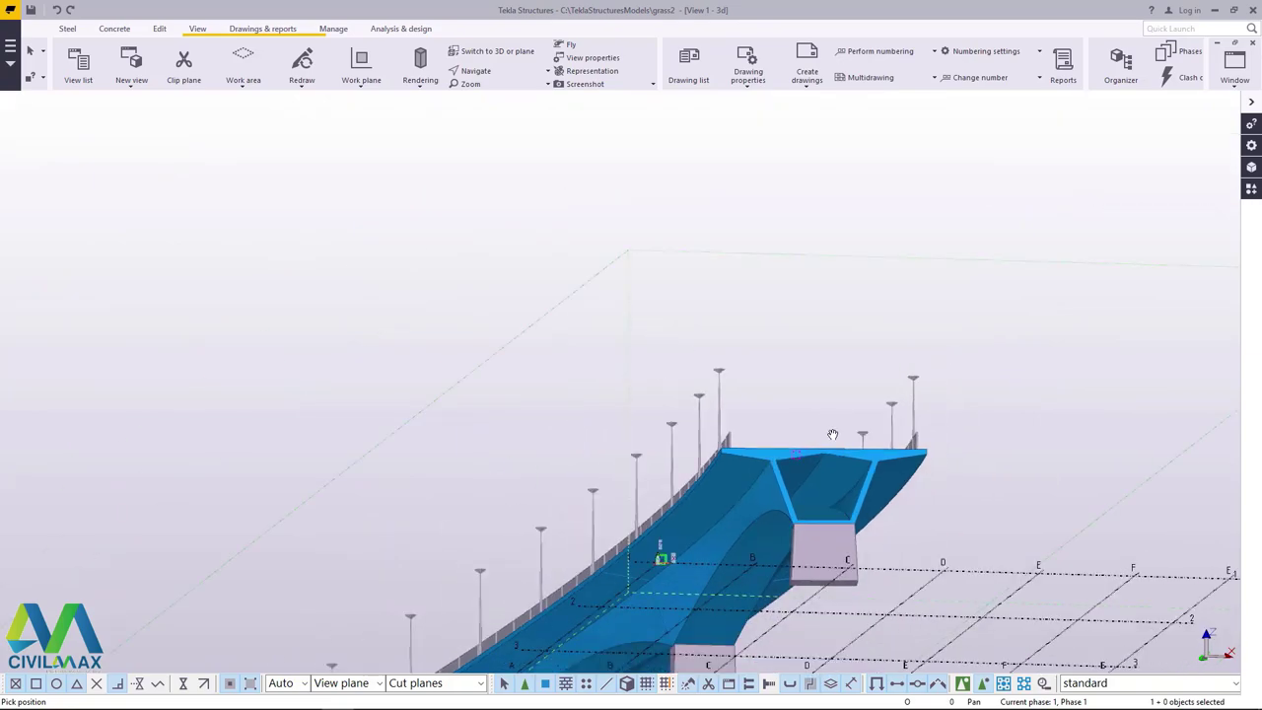
Examine the bridge's box-girder deck, piers and overall curve in the 3D view from the end, side and above.
scroll(732, 541, "up", 5)
middle_click_drag(728, 541, 1098, 540, "ctrl")
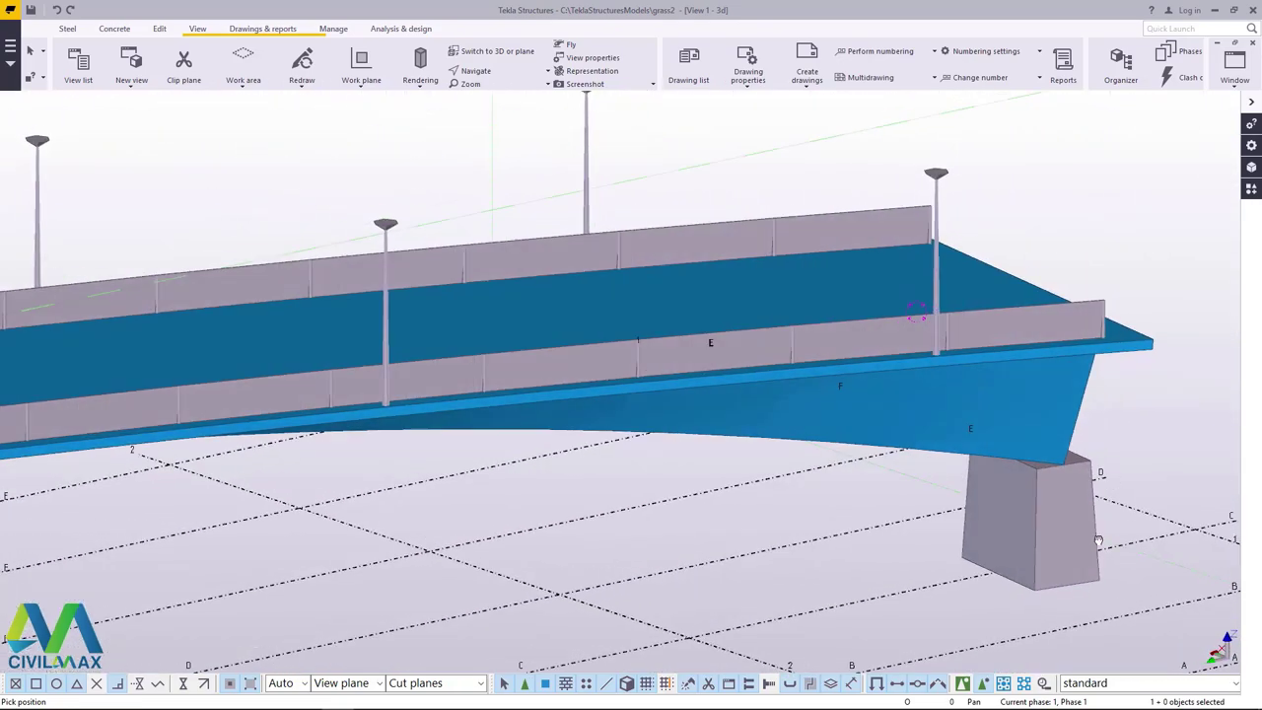
middle_click_drag(980, 466, 731, 397, "ctrl")
left_click(495, 75)
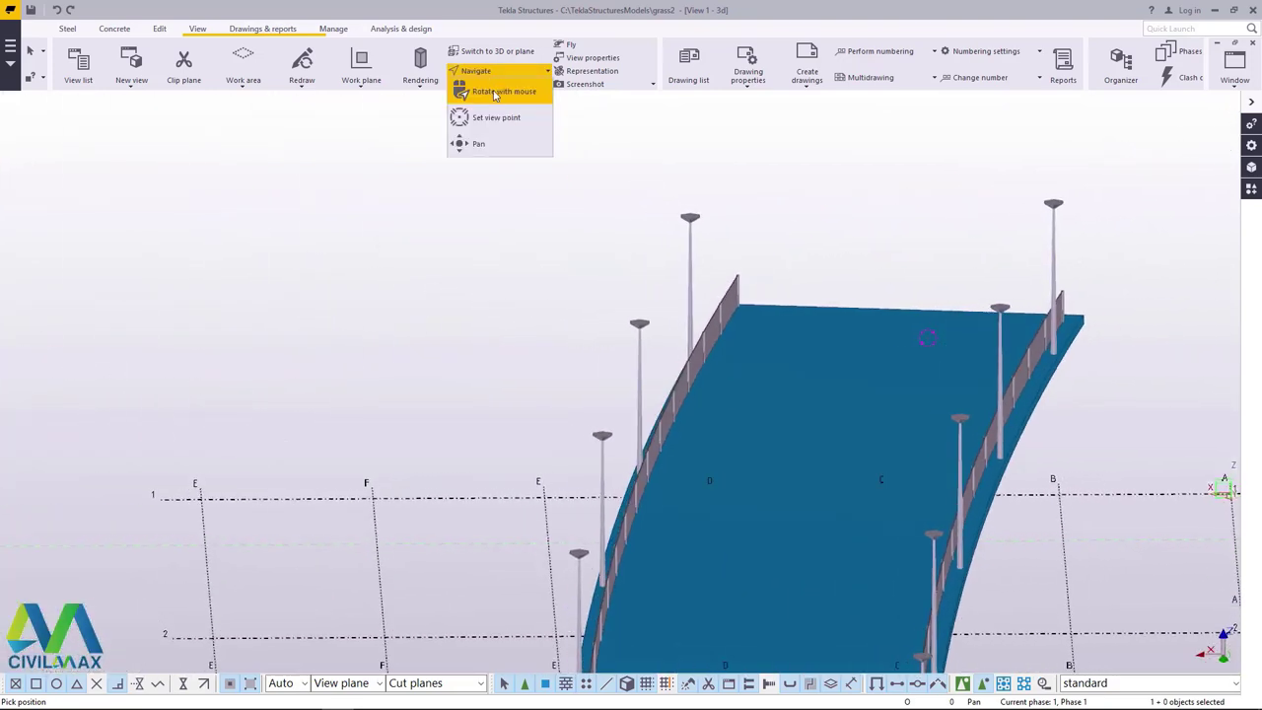
left_click(496, 97)
middle_click_drag(737, 464, 1110, 592, "ctrl")
scroll(375, 311, "up", 6)
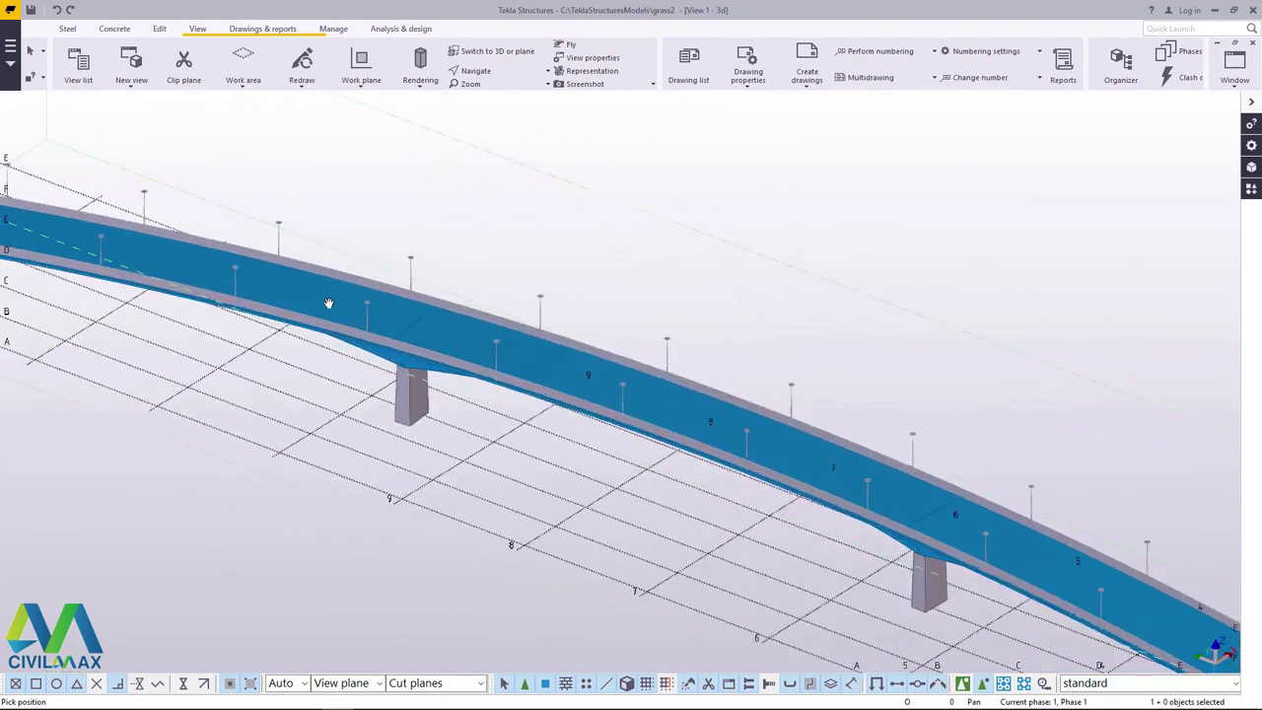
scroll(381, 321, "up", 1)
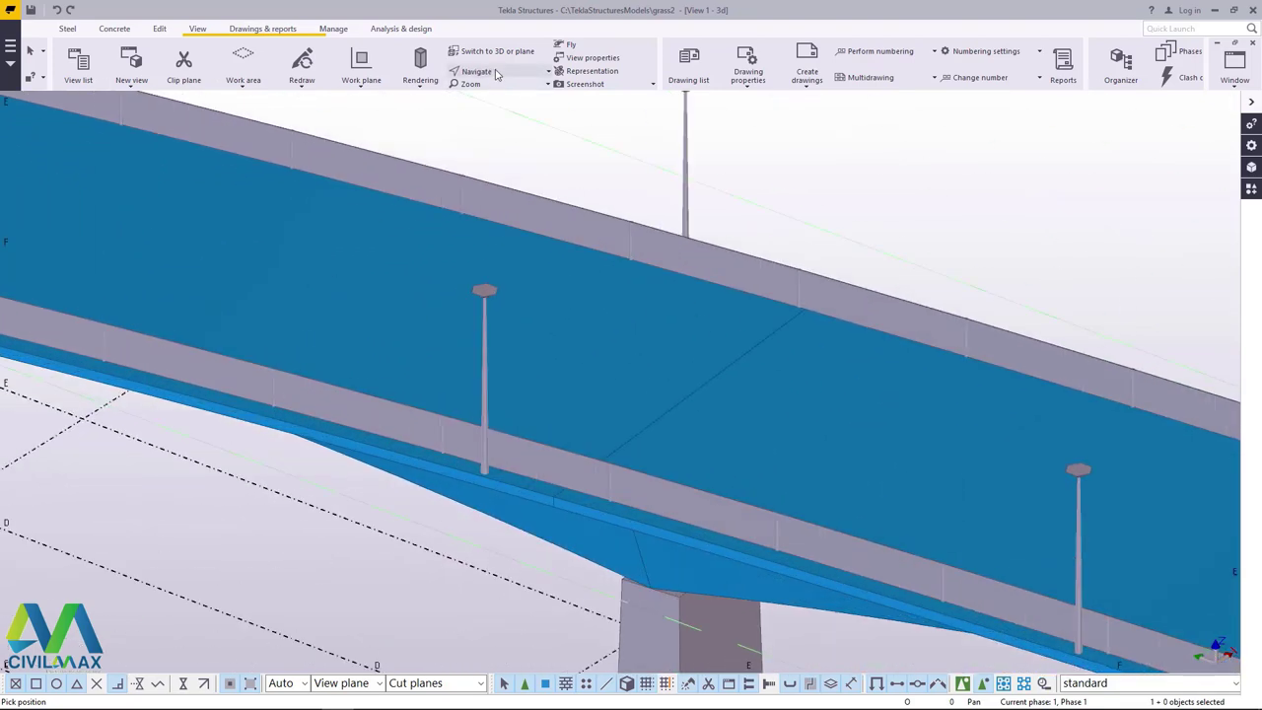
Inspect the railings, streetlights and hollow deck section at the bridge's ends from several angles.
left_click(498, 74)
left_click(502, 91)
left_click_drag(604, 421, 454, 368)
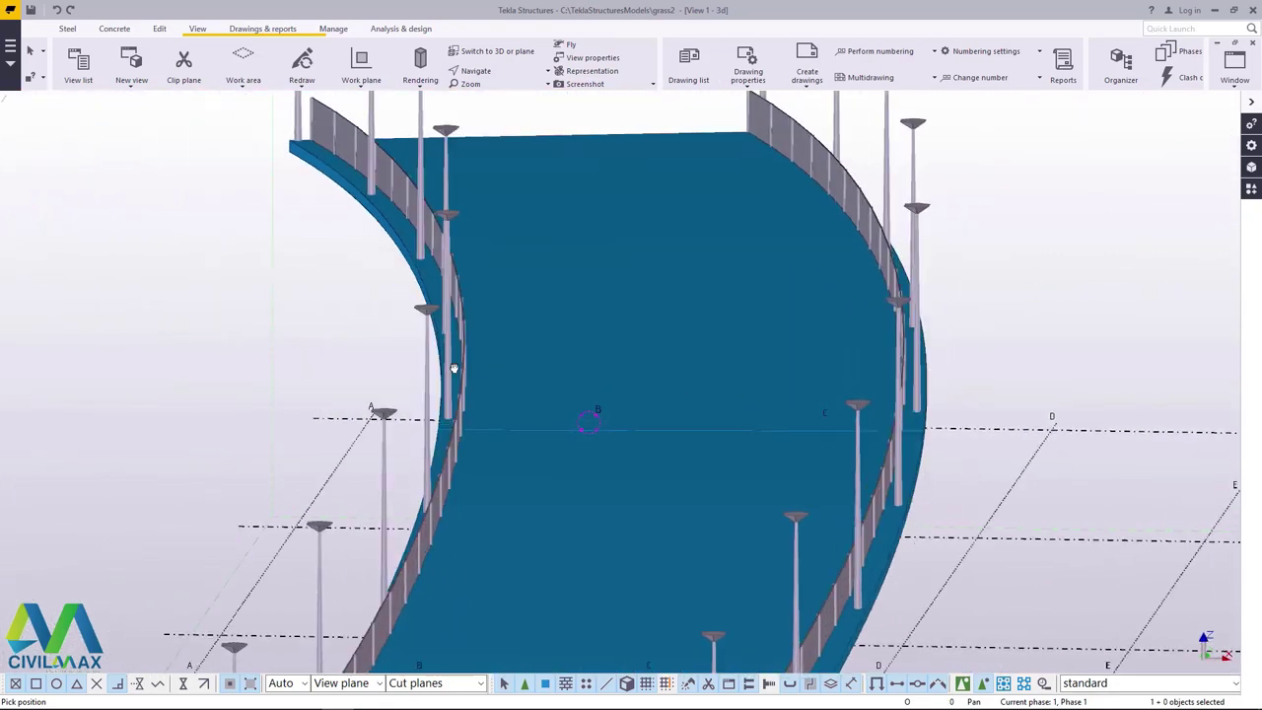
scroll(778, 479, "down", 2)
scroll(533, 235, "up", 7)
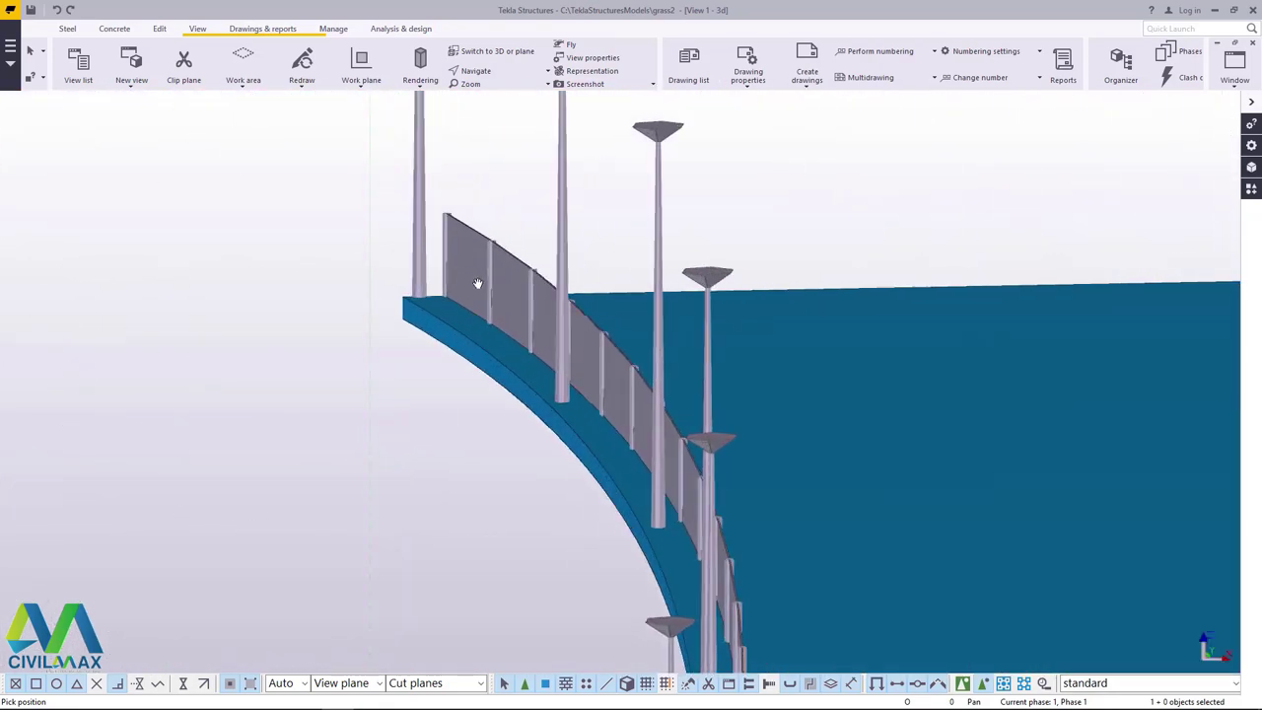
left_click(475, 70)
left_click(489, 91)
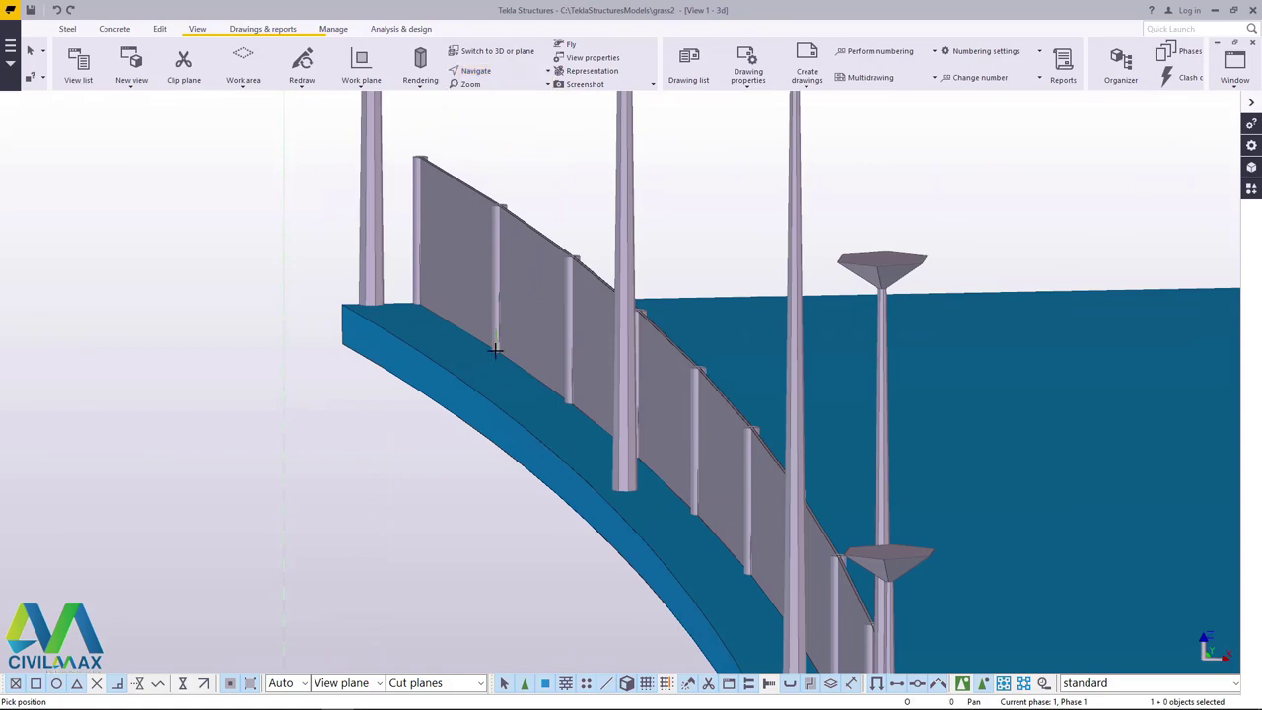
left_click_drag(513, 364, 641, 464)
right_click(877, 189)
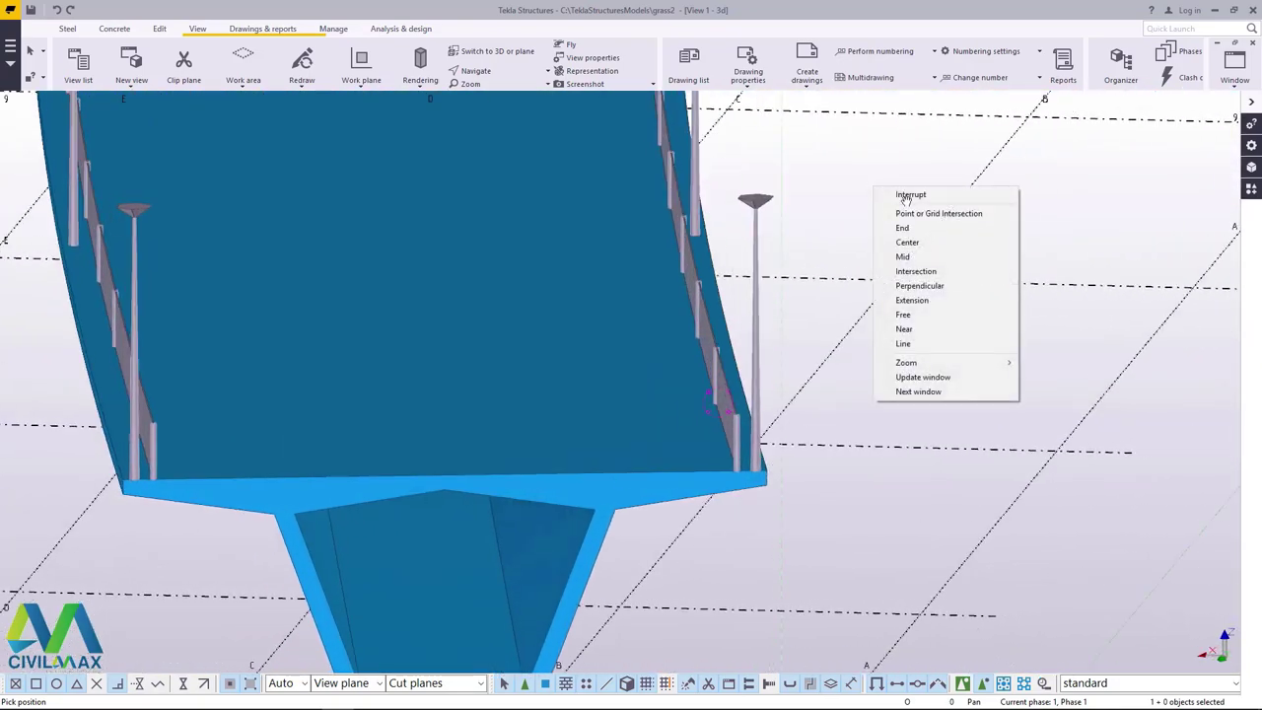
left_click(913, 195)
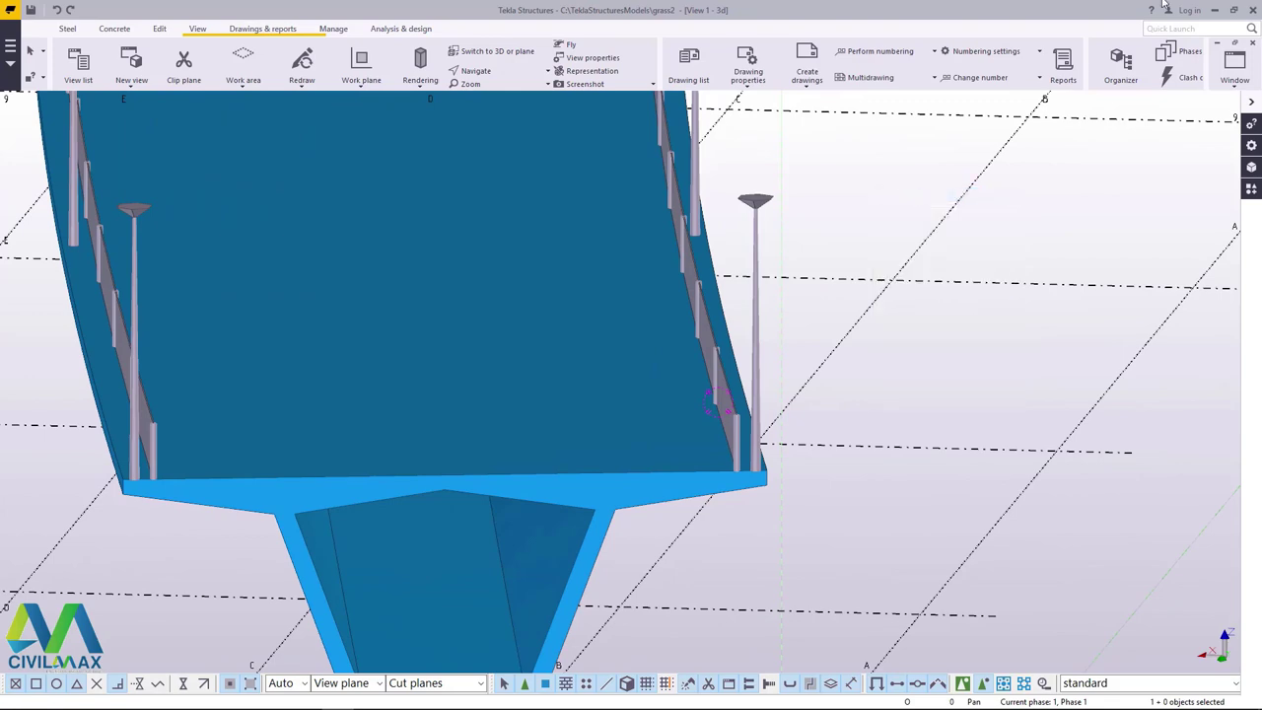
Restore the Tekla Structures window to a smaller size and arrange it beside the Grasshopper and Rhino windows.
left_click(1234, 9)
left_click_drag(761, 106, 944, 100)
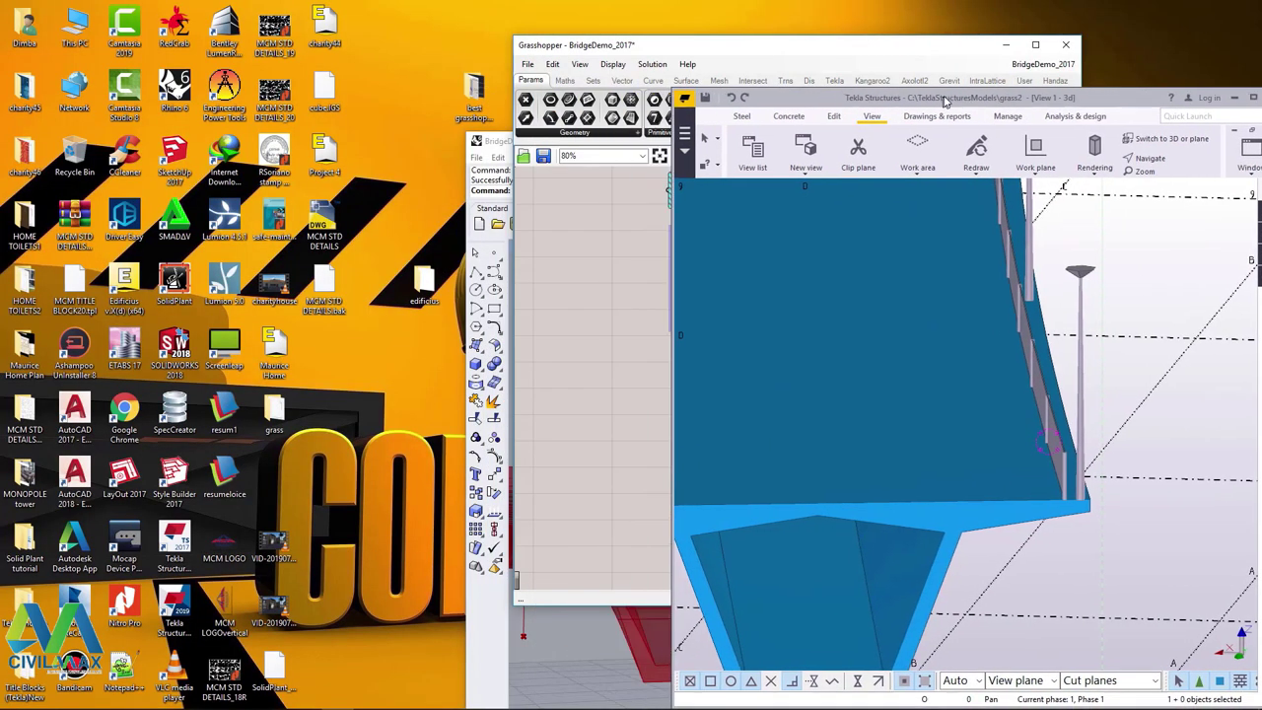
left_click_drag(859, 45, 319, 32)
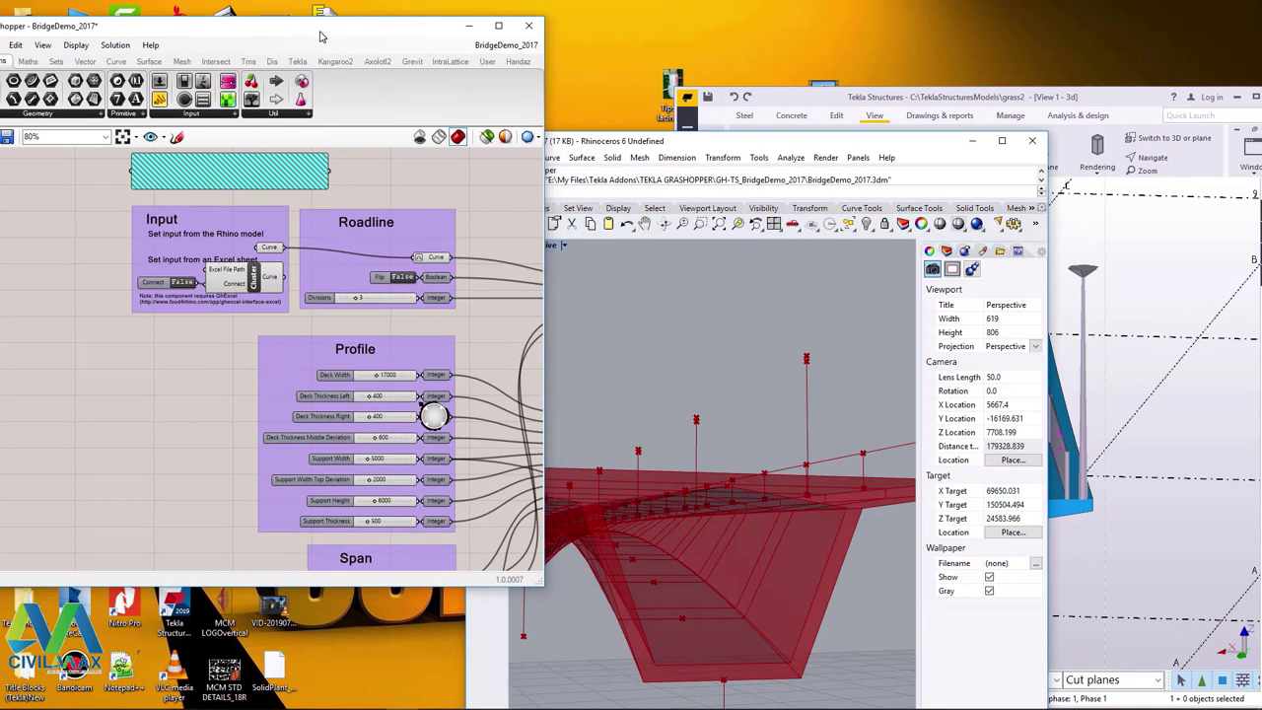
left_click_drag(774, 142, 536, 19)
left_click_drag(934, 100, 972, 37)
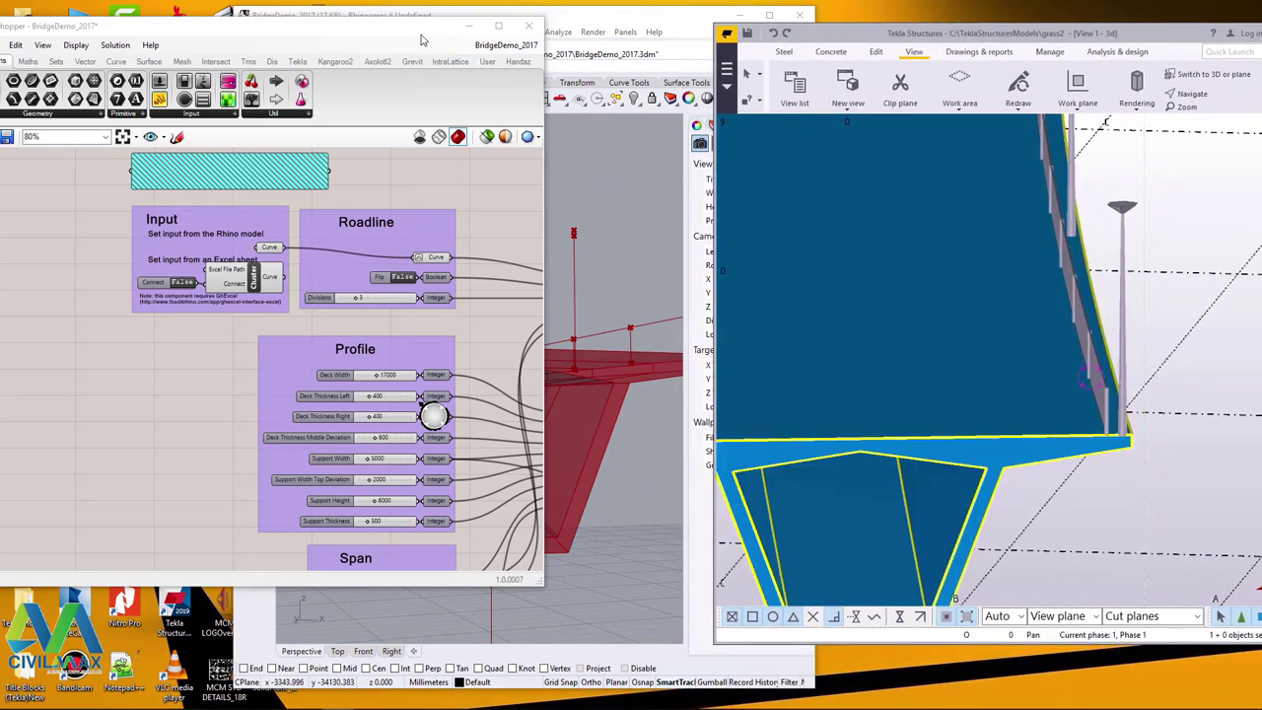
left_click_drag(422, 34, 578, 42)
View the whole bridge in Tekla Structures and rotate it to a low view showing its end section and piers.
left_click(1191, 190)
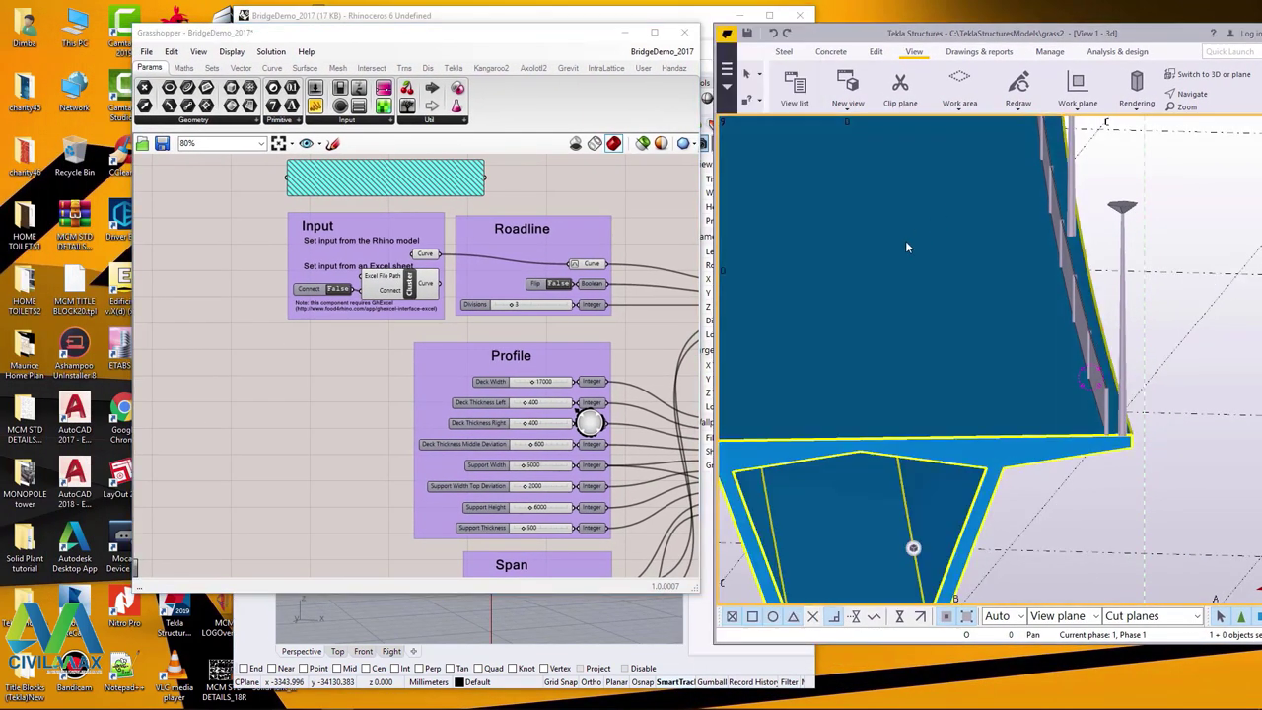
scroll(986, 296, "down", 8)
scroll(1032, 337, "up", 3)
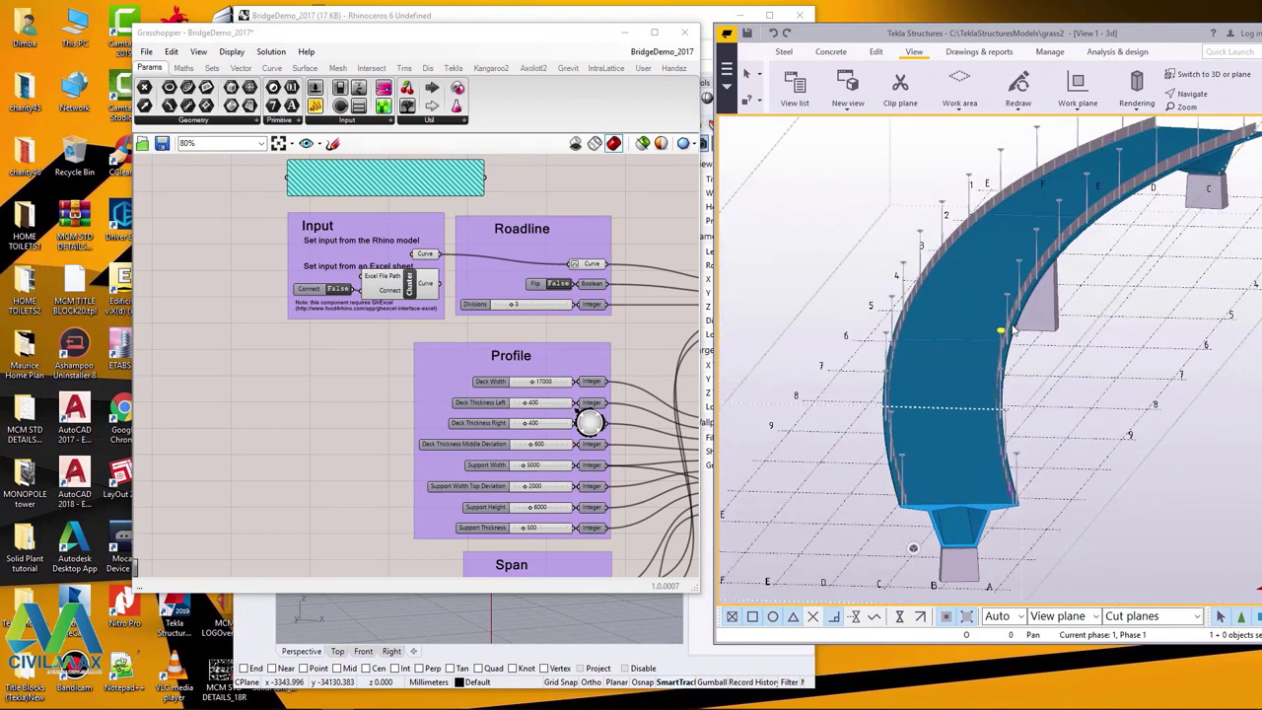
left_click(1220, 100)
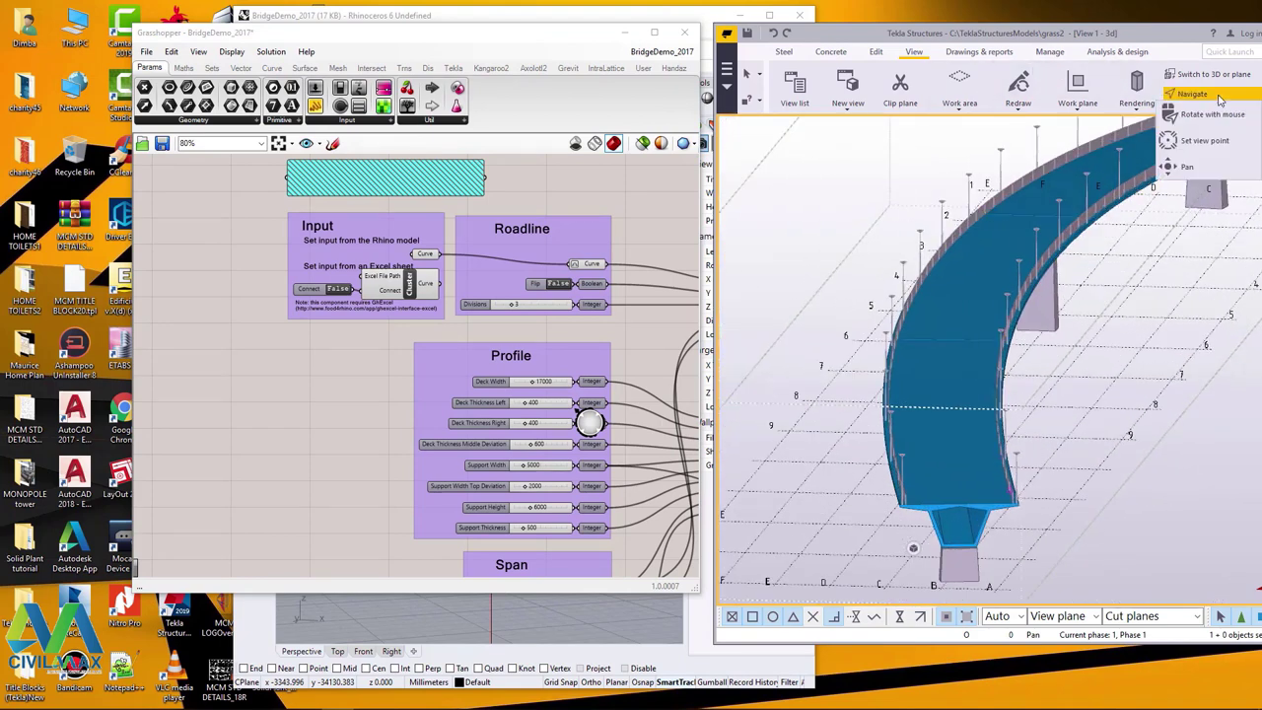
left_click(1204, 119)
left_click_drag(978, 411, 1018, 471)
scroll(1041, 503, "up", 2)
right_click(1023, 260)
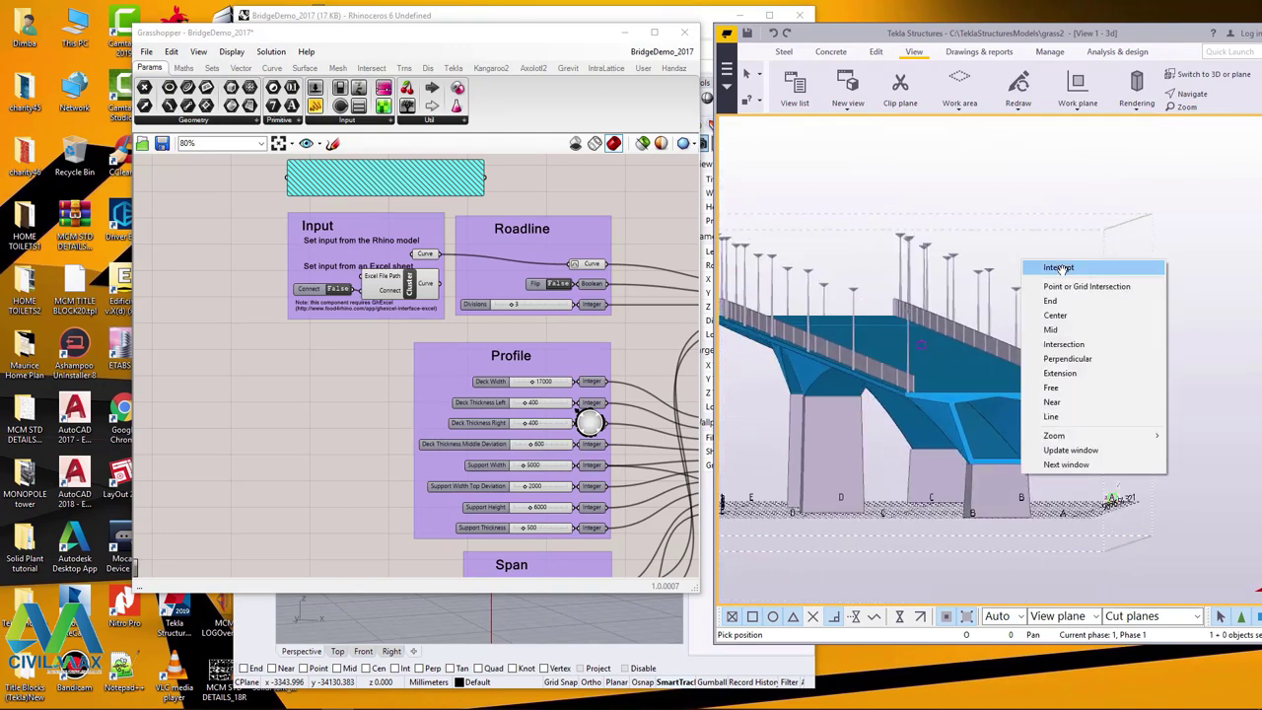
left_click(1060, 268)
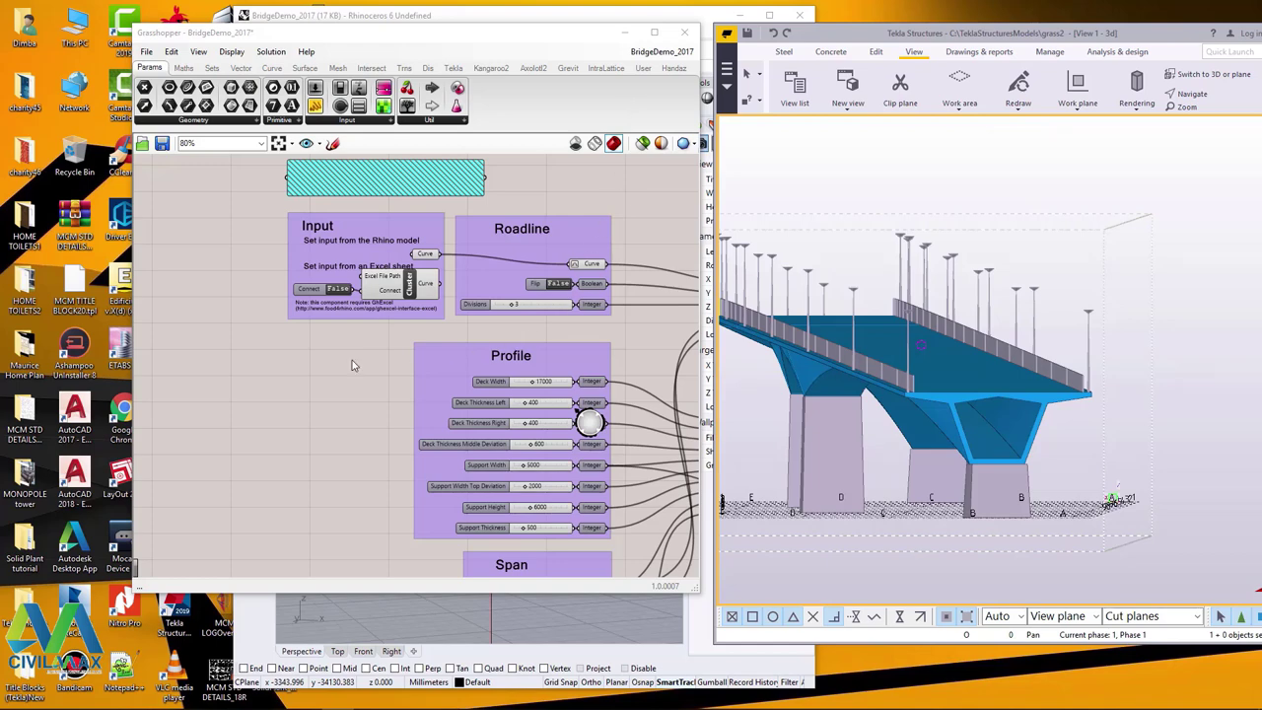
In Grasshopper, set the Railing Offset to 5959 and inspect the shifted railings in the Tekla model.
scroll(352, 360, "down", 5)
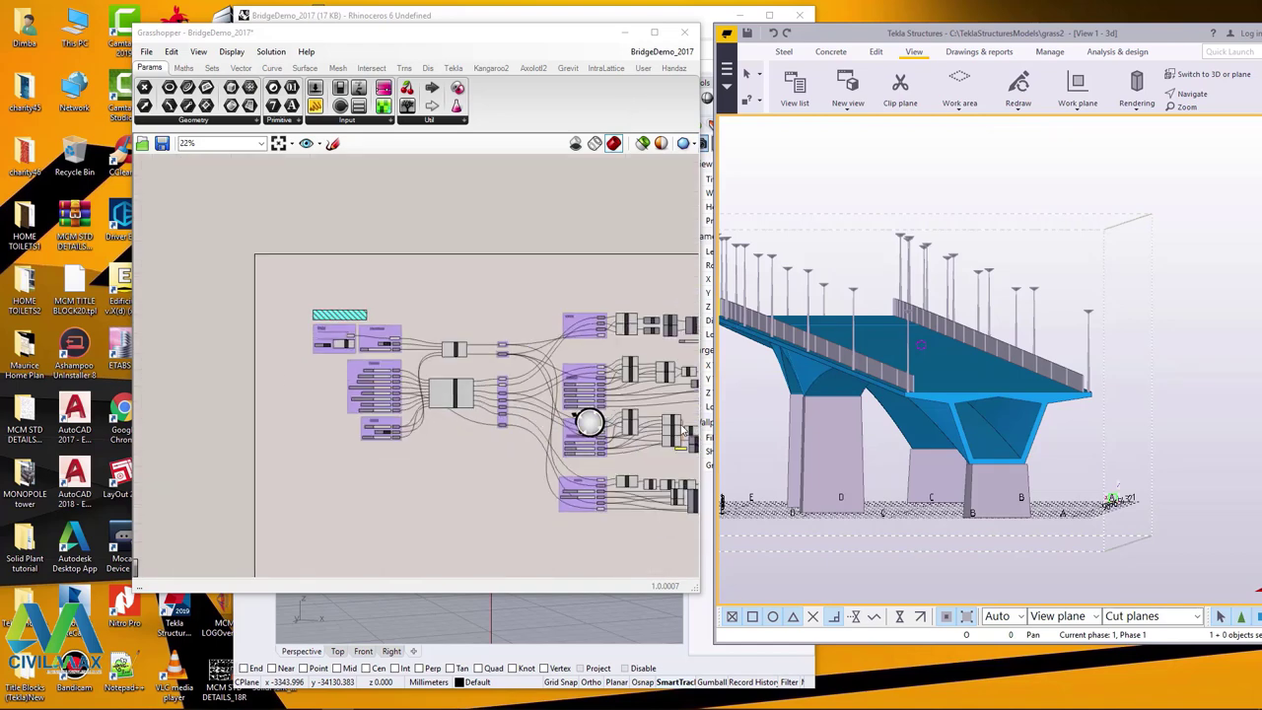
scroll(684, 431, "up", 5)
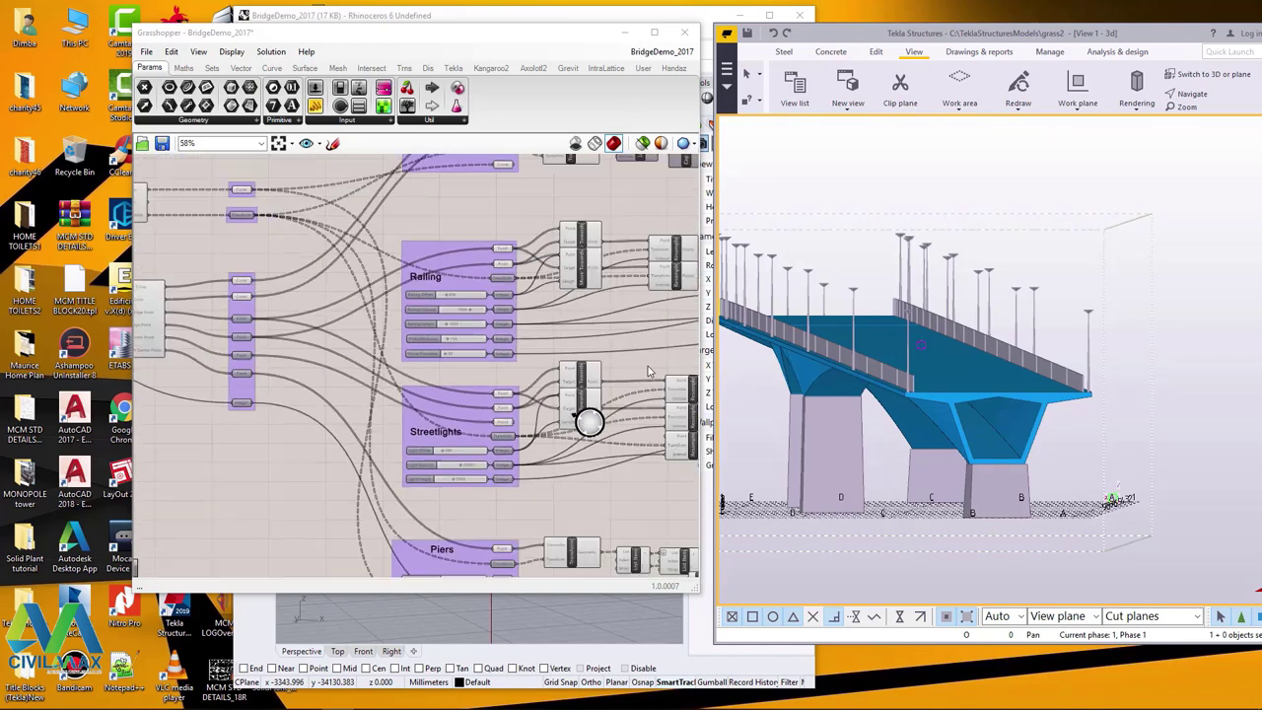
scroll(648, 370, "down", 1)
scroll(511, 325, "up", 3)
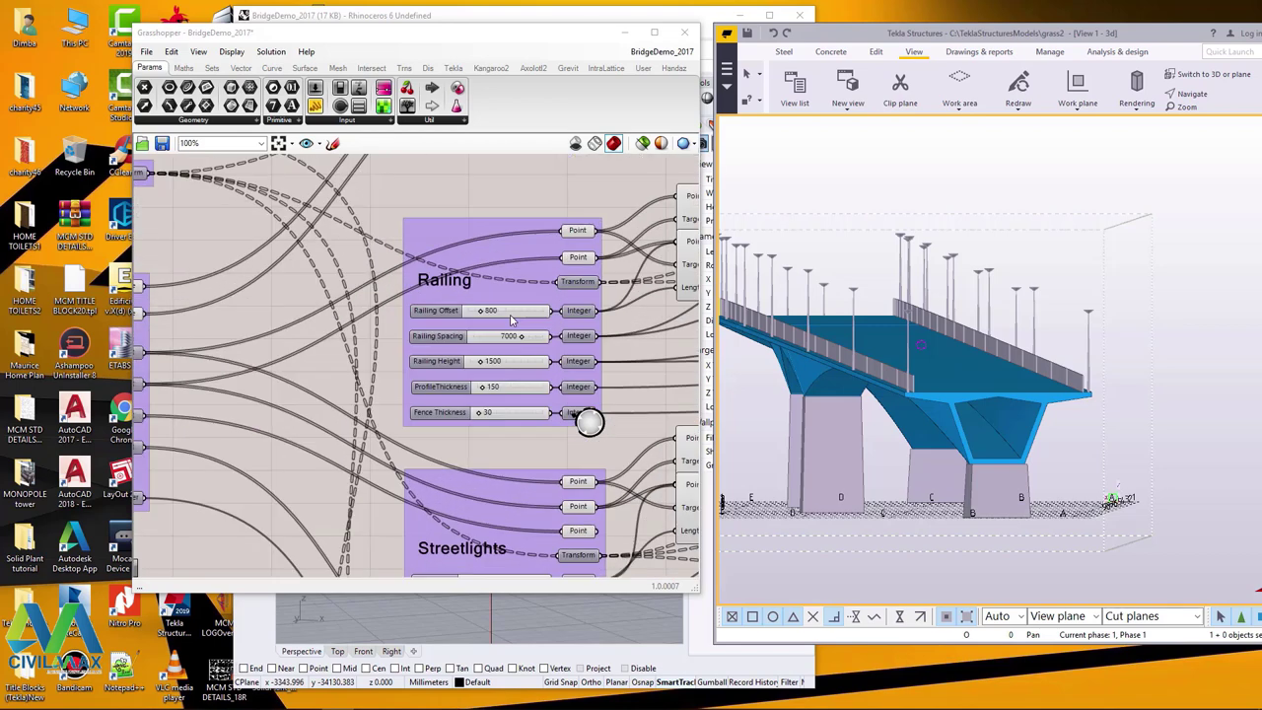
scroll(510, 319, "up", 2)
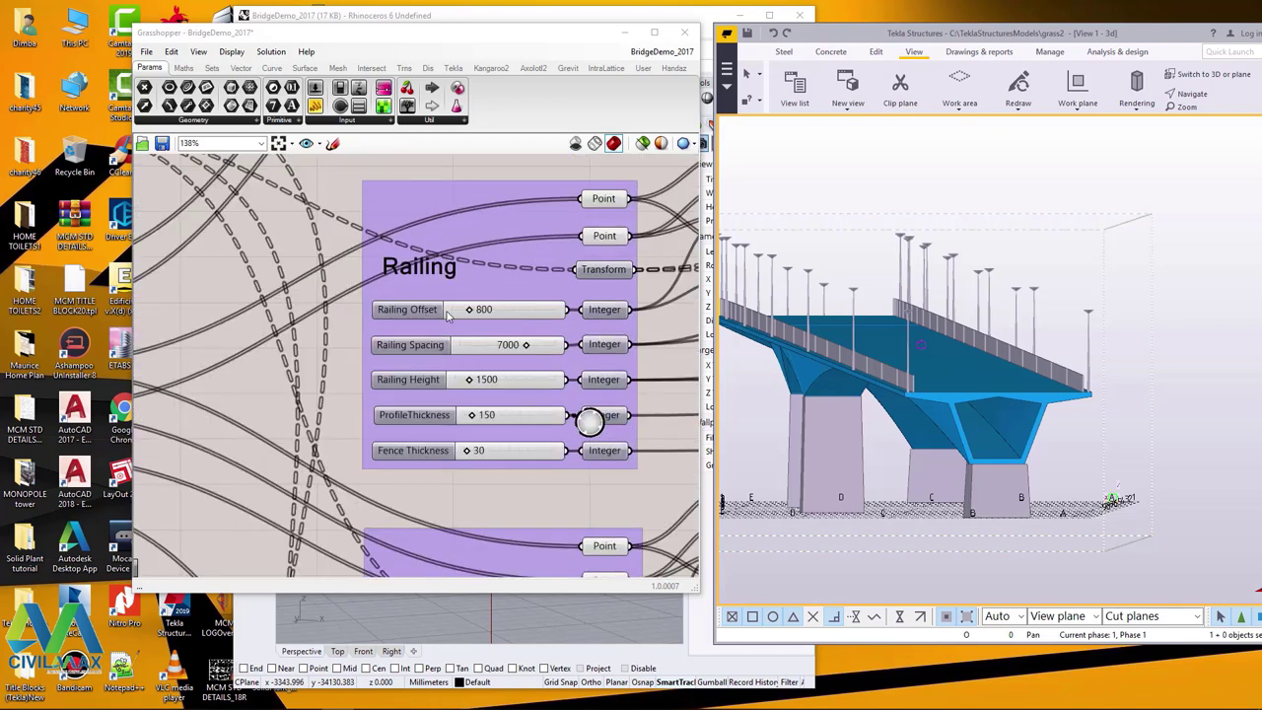
left_click_drag(472, 311, 522, 314)
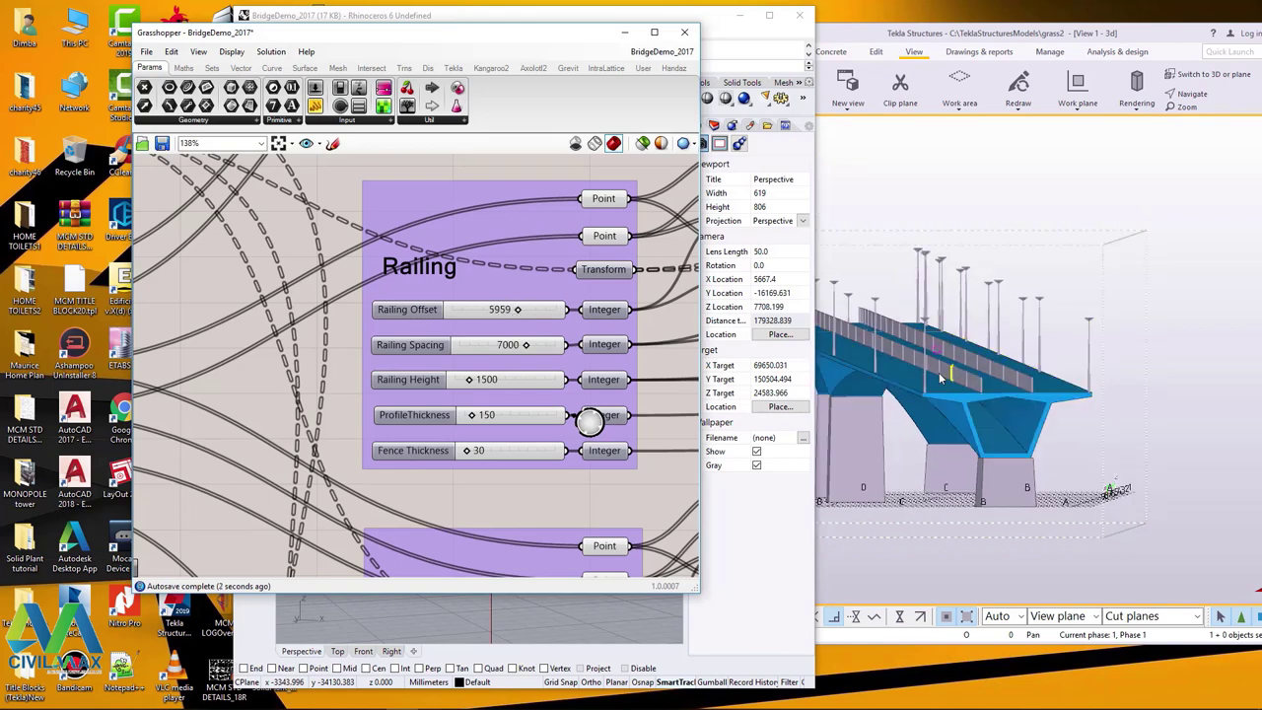
scroll(1115, 391, "up", 5)
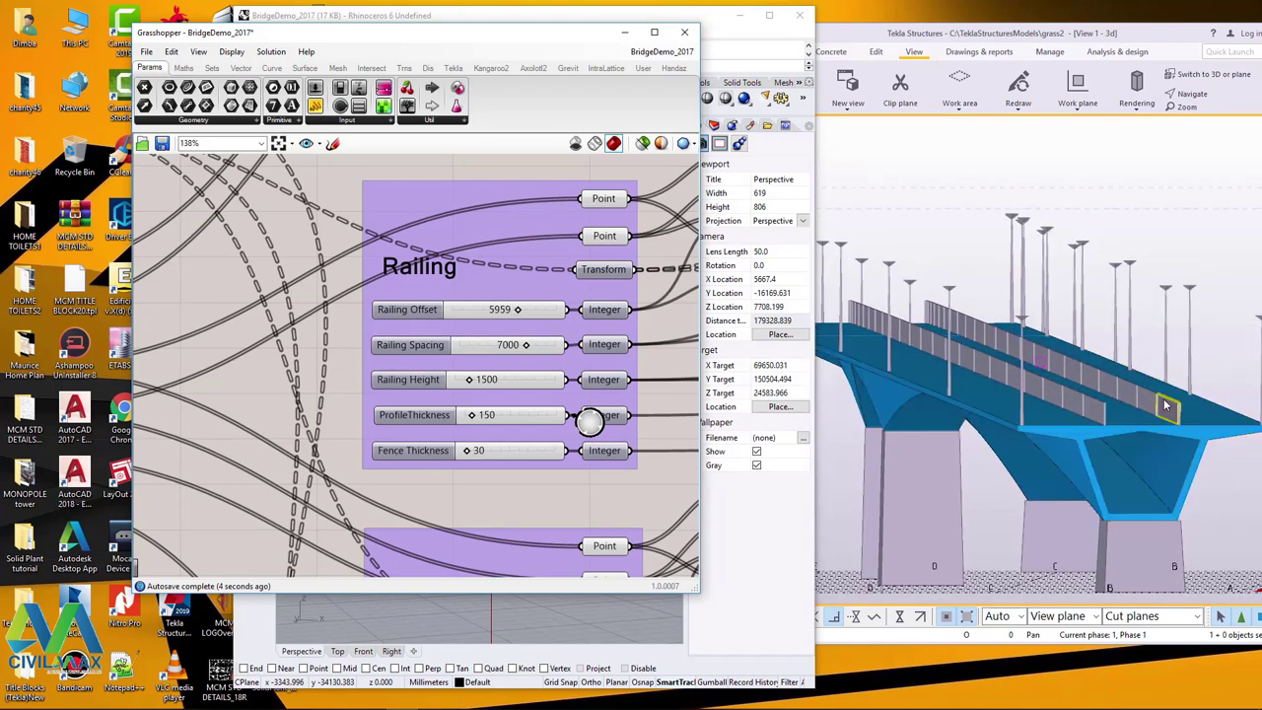
Try Railing Offset values such as 2404 and 10000, and settle on 798.
left_click(508, 314)
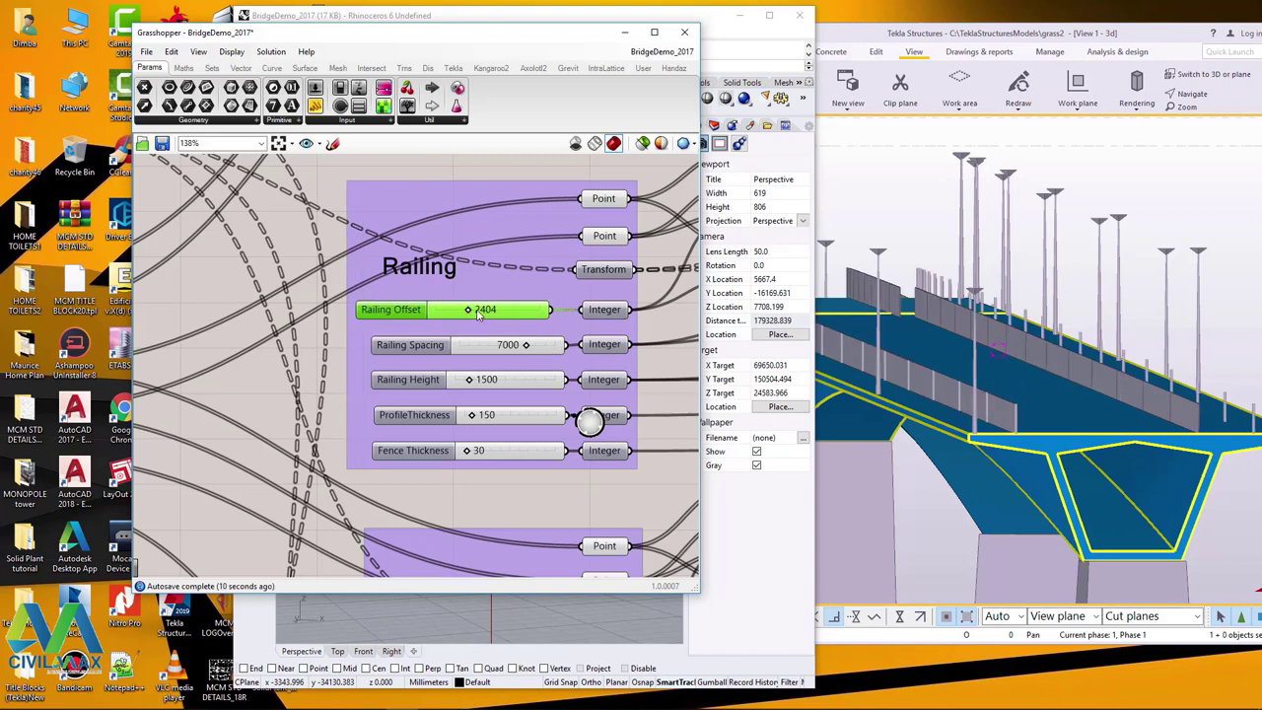
left_click_drag(473, 313, 443, 312)
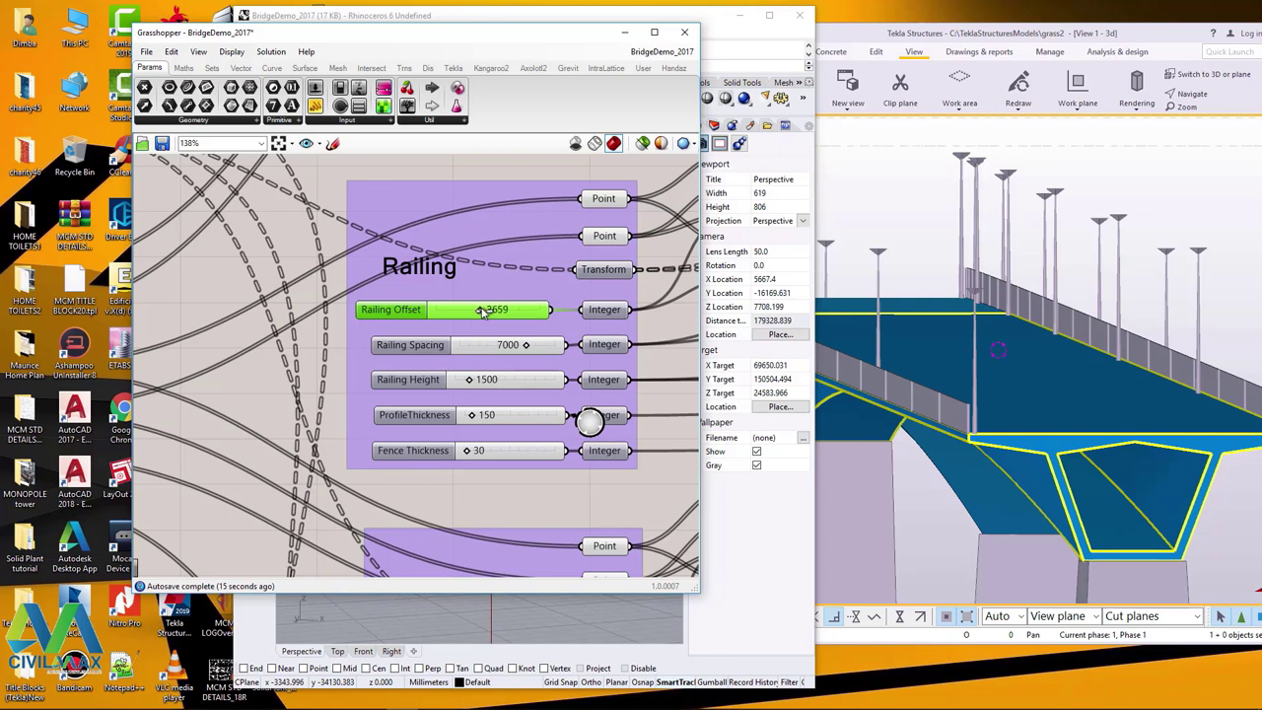
left_click_drag(482, 312, 486, 312)
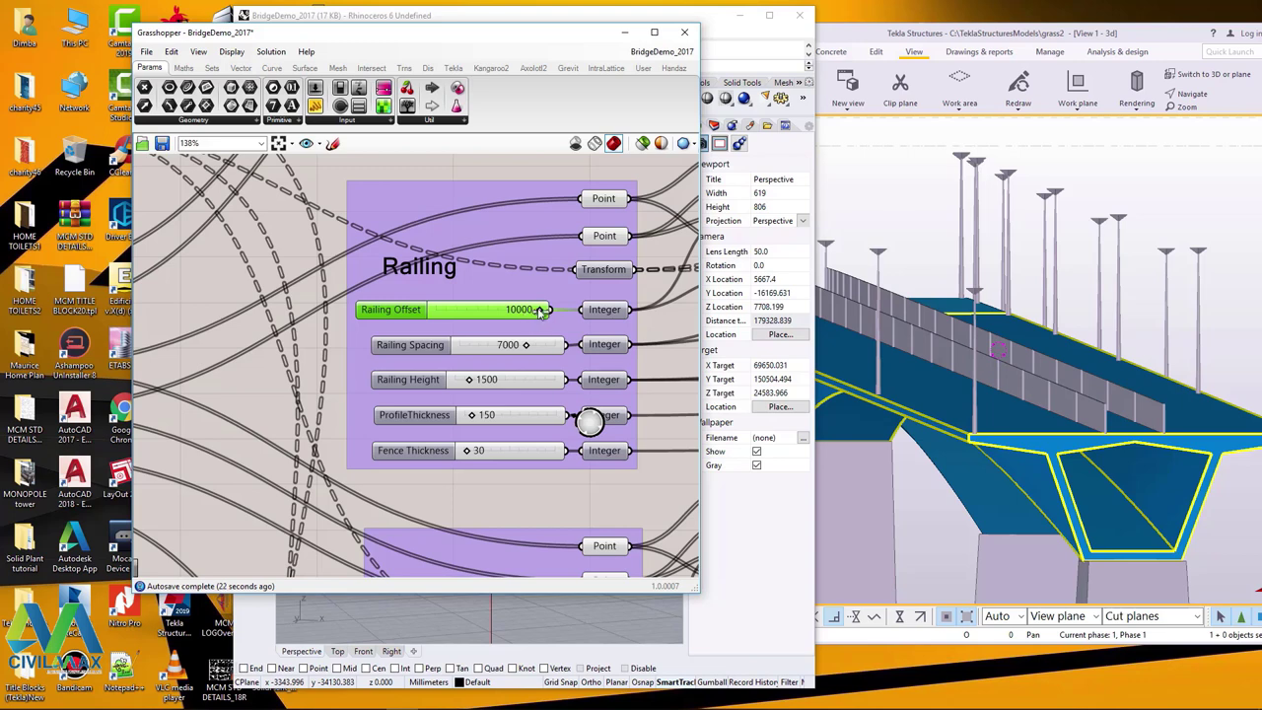
left_click_drag(462, 312, 453, 312)
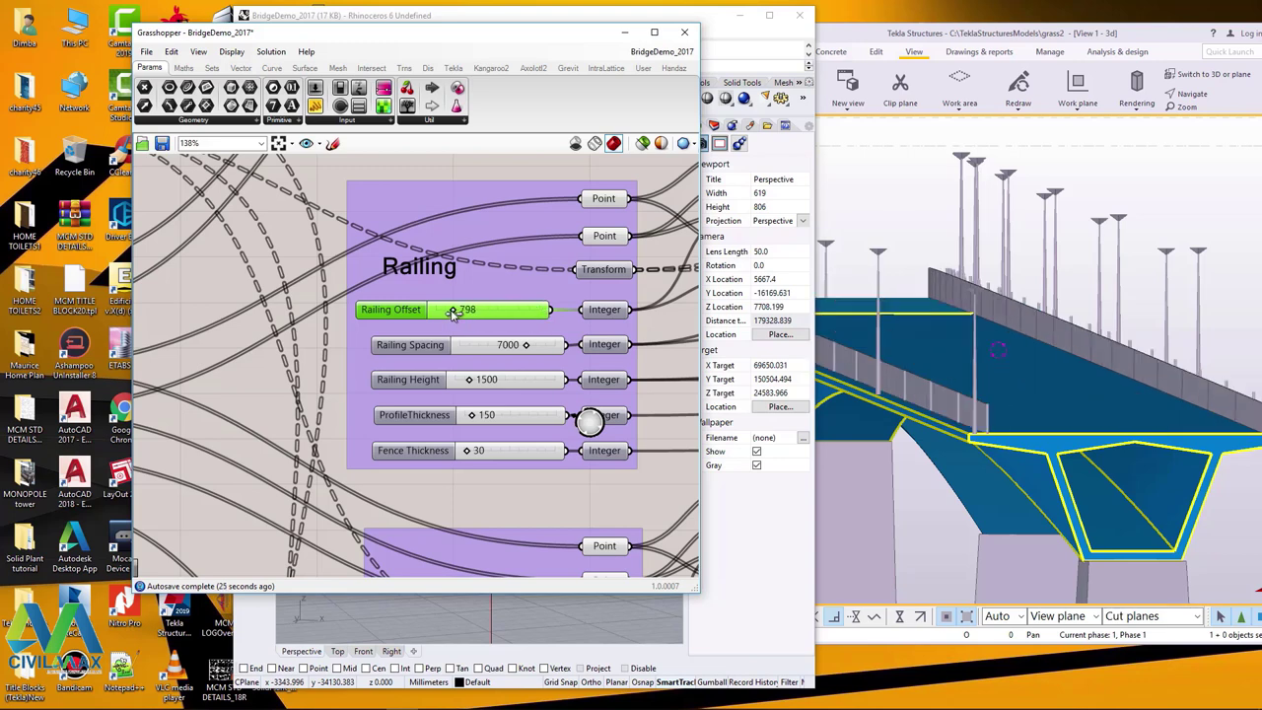
Set the Railing Spacing to 5910 and the Railing Height to 1110.
left_click_drag(533, 348, 516, 349)
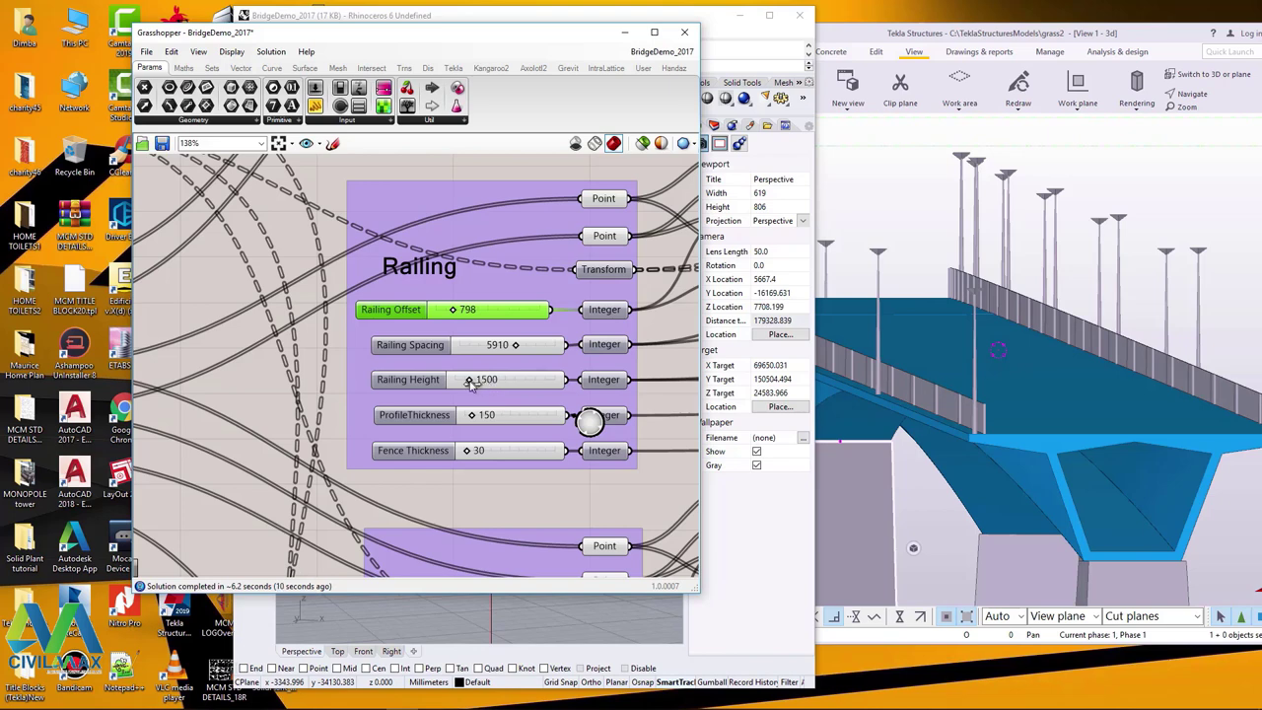
left_click_drag(472, 384, 523, 381)
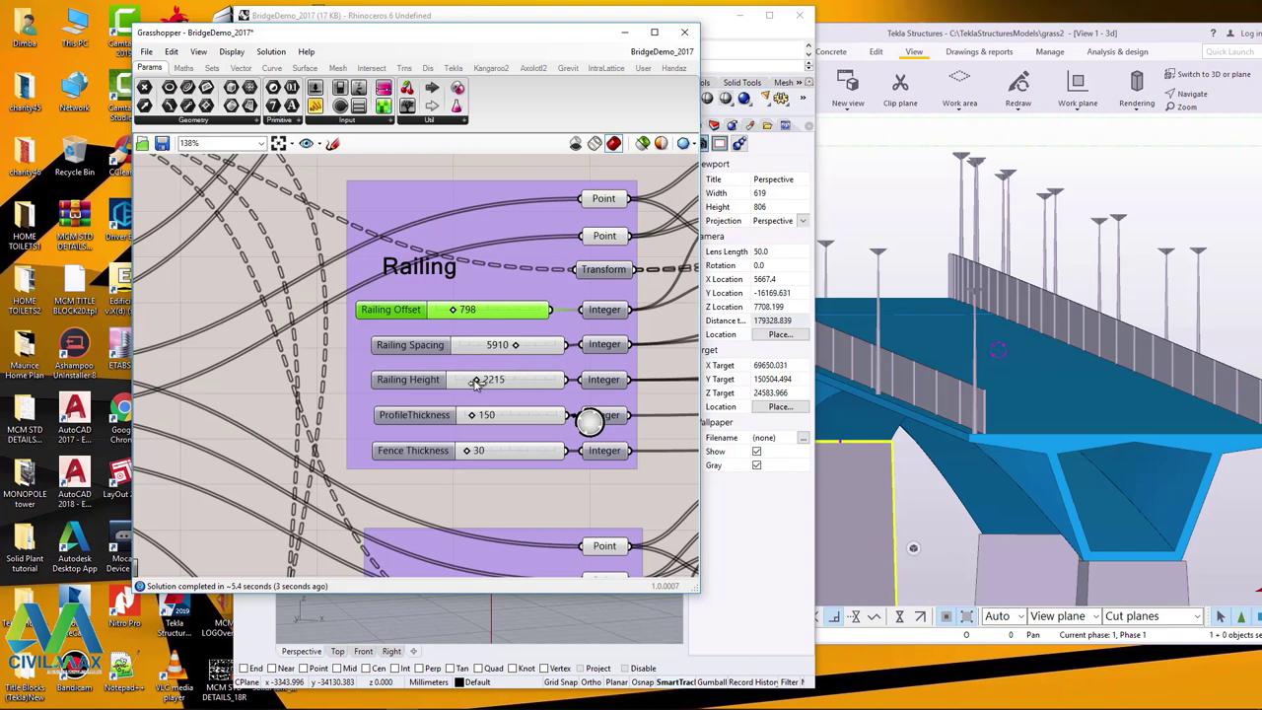
mouse_move(491, 380)
left_mouse_down()
mouse_move(534, 382)
mouse_move(473, 383)
left_mouse_up()
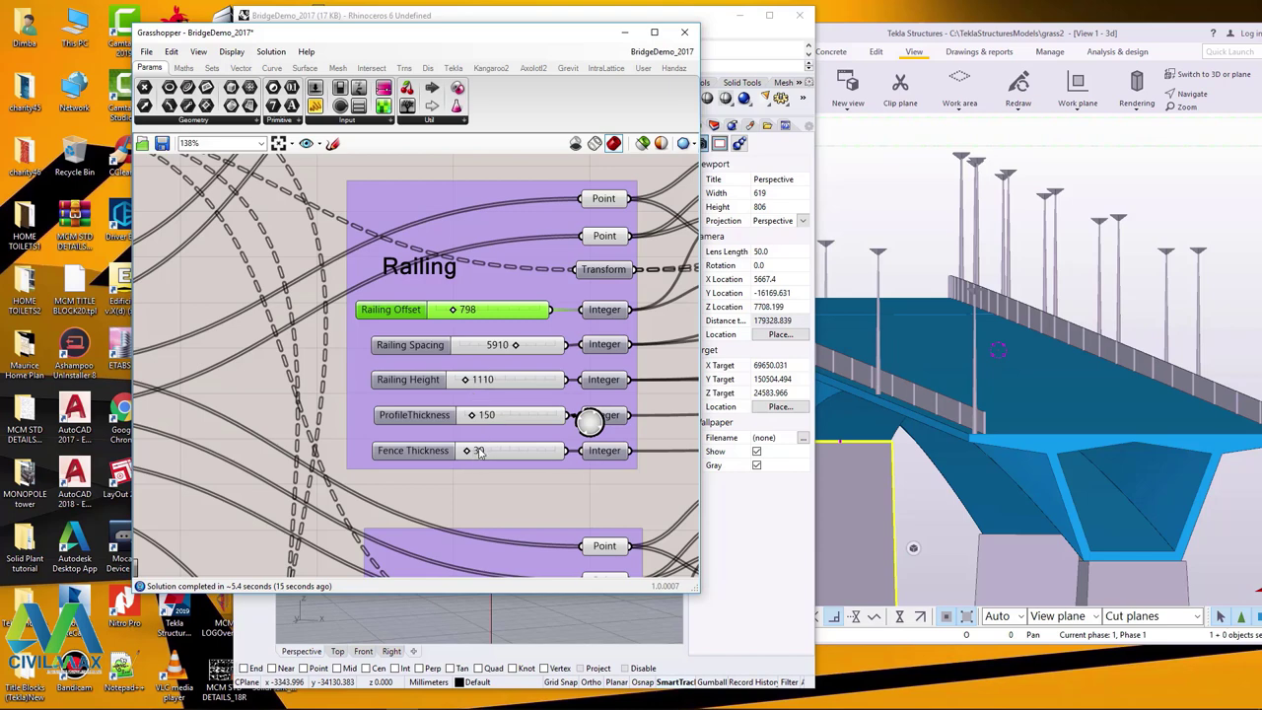
Try a Fence Thickness of 903 and return it to 30.
left_click_drag(471, 451, 523, 453)
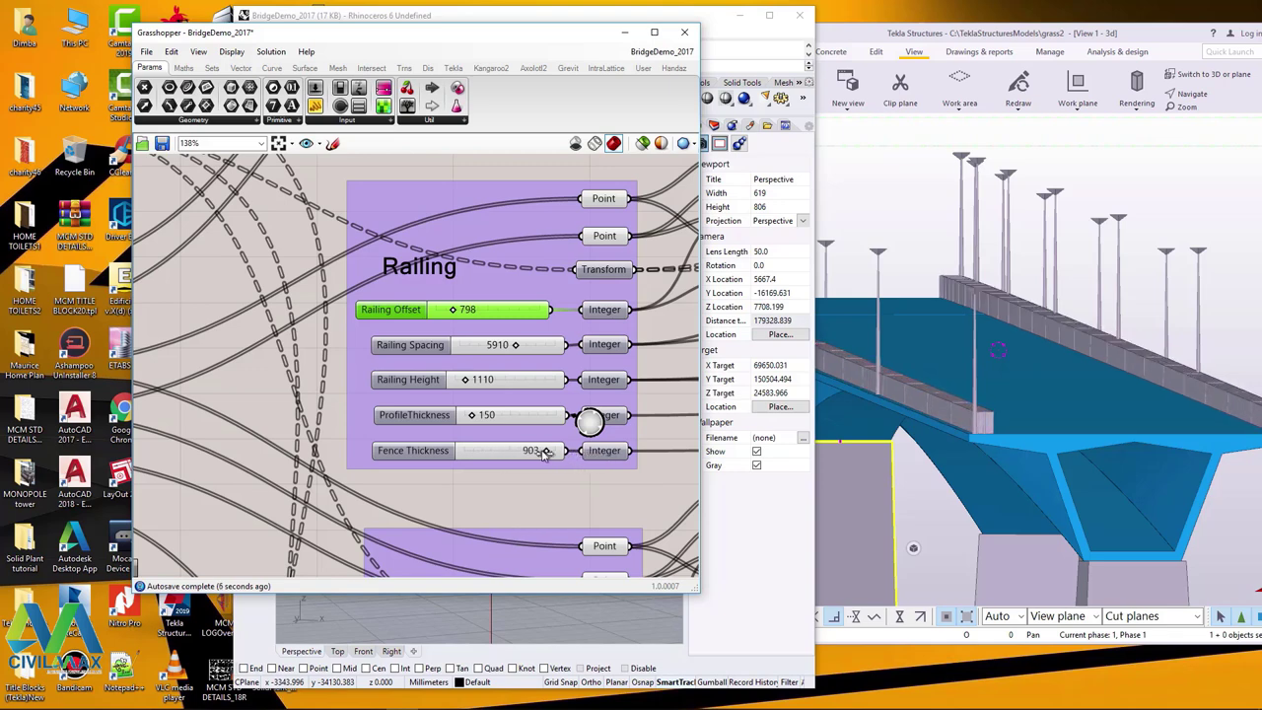
left_click_drag(513, 452, 474, 453)
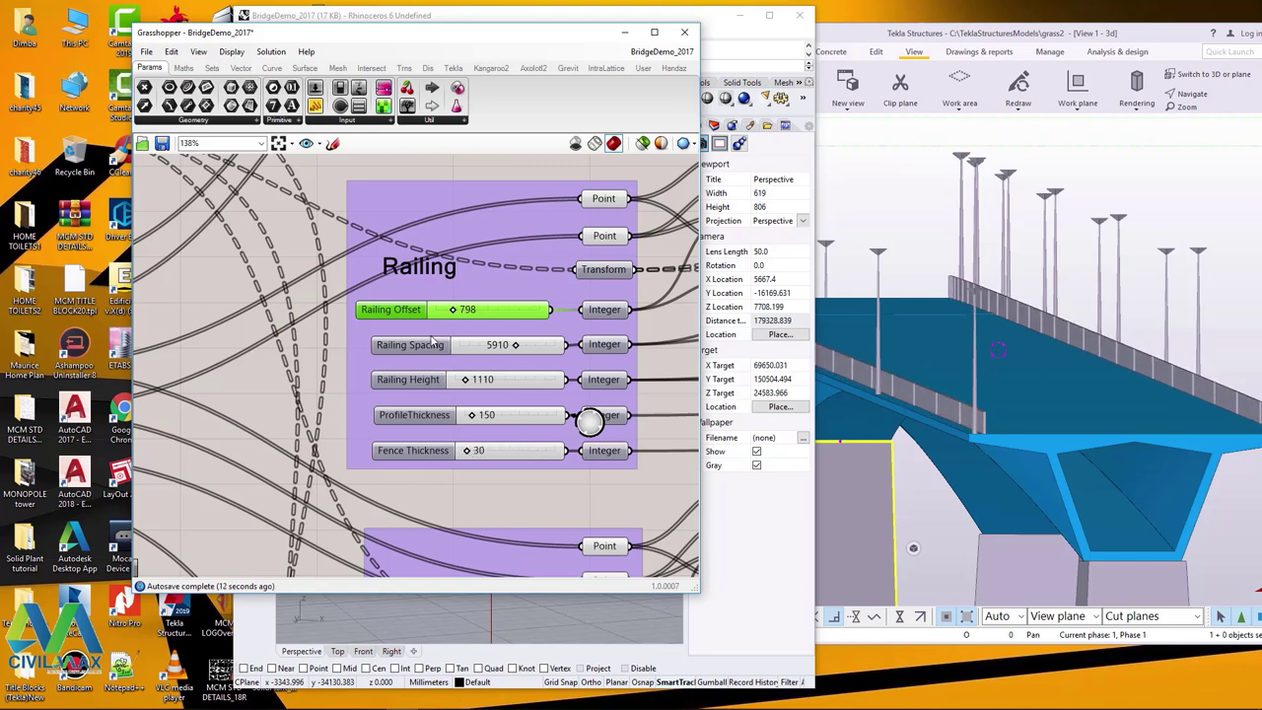
Set the Pier Thickness Top in the Piers group to 13526 and check the piers in the Tekla model.
scroll(432, 341, "down", 4)
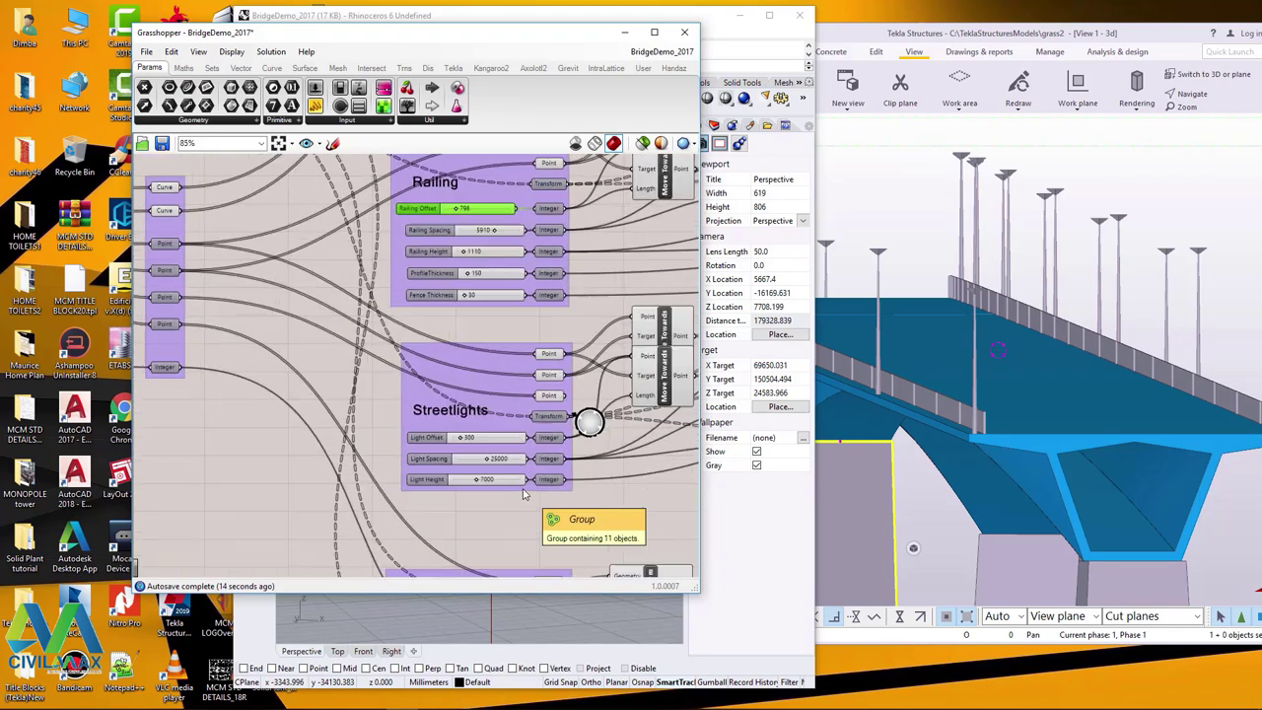
scroll(523, 494, "down", 4)
scroll(545, 487, "up", 8)
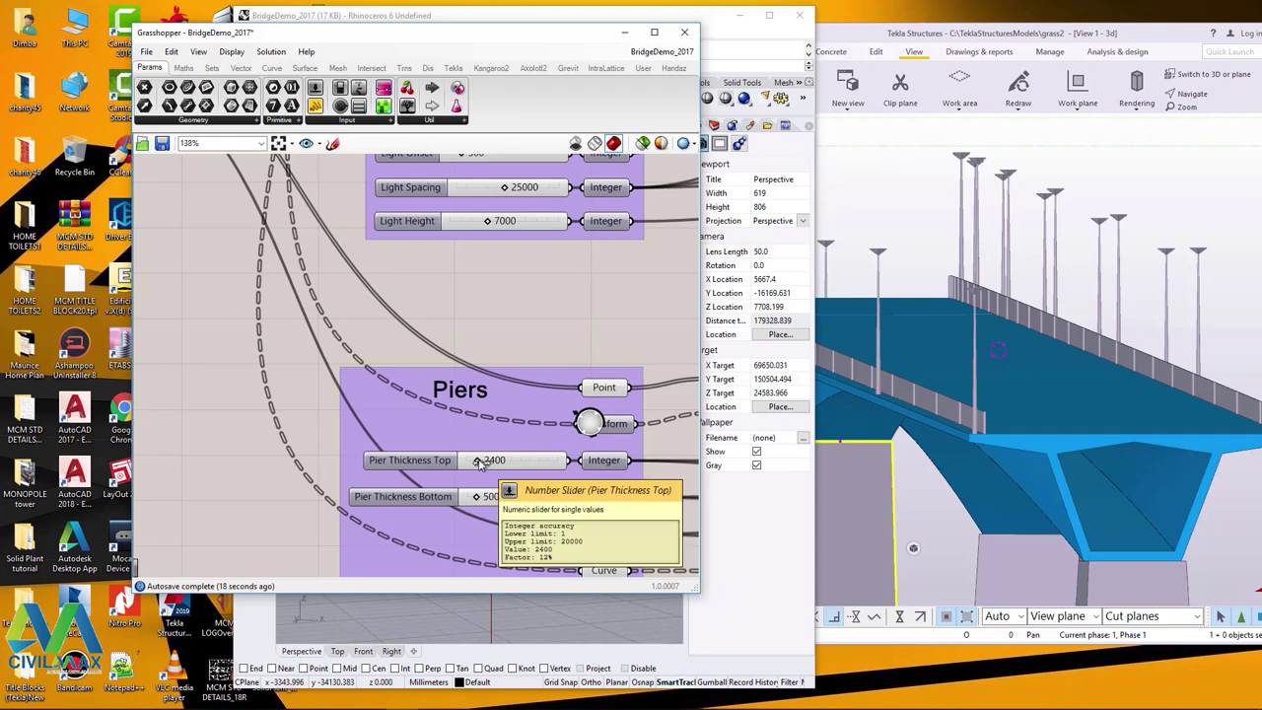
left_click_drag(480, 466, 531, 464)
scroll(1006, 247, "down", 3)
scroll(1053, 422, "up", 2)
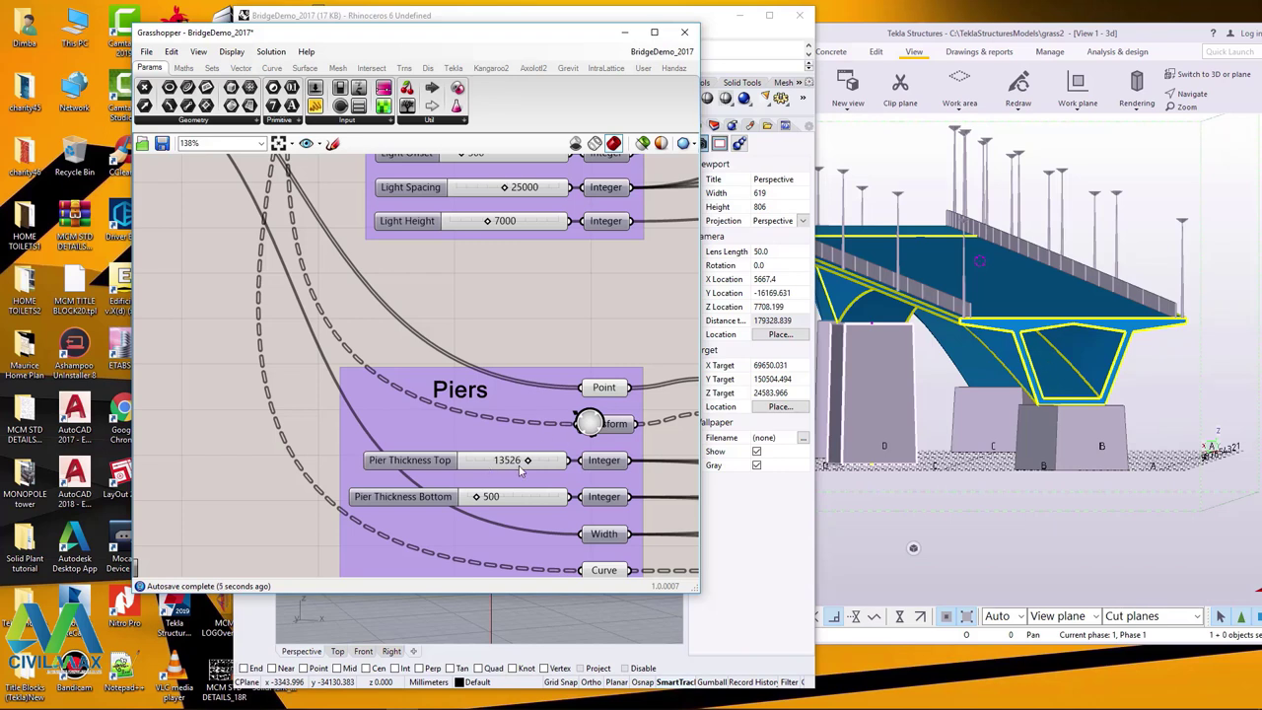
Set the Pier Thickness Top to 1 and the Pier Thickness Bottom to 2198 in the Piers group.
left_click_drag(529, 463, 462, 462)
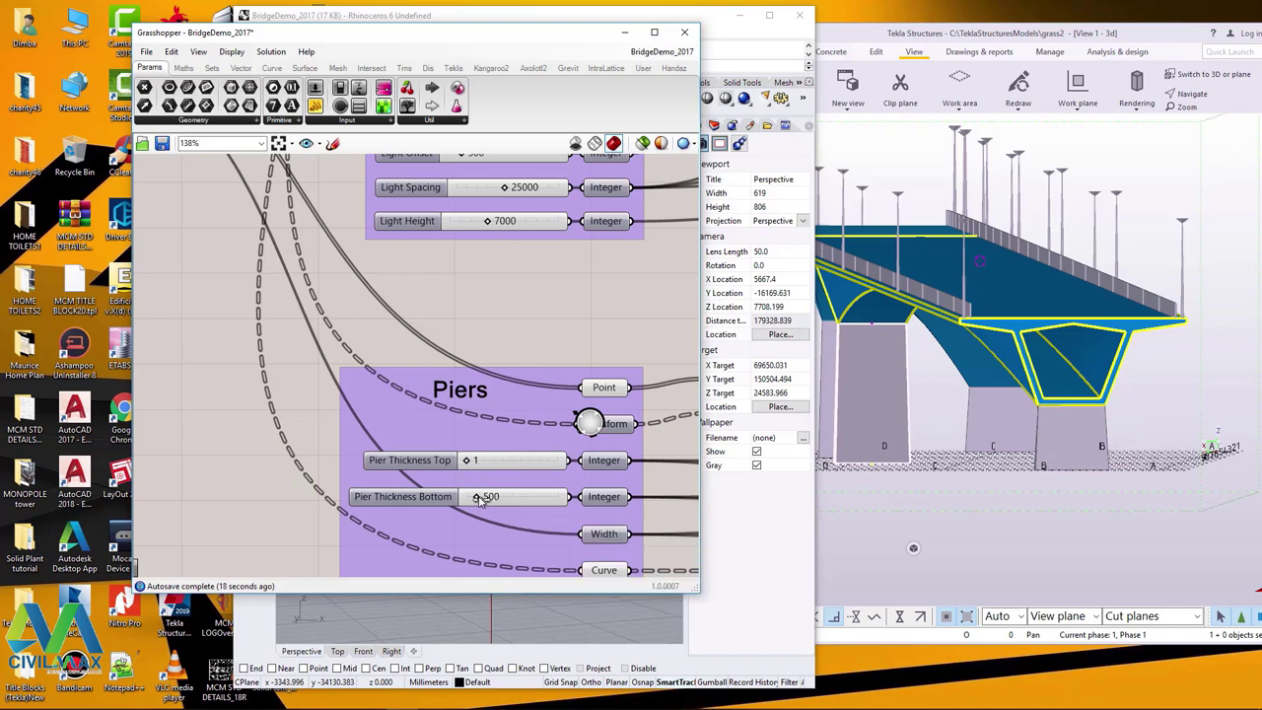
left_click_drag(477, 500, 508, 497)
Examine the tapered piers from several sides and along the whole bridge in the Tekla model.
scroll(1136, 411, "down", 2)
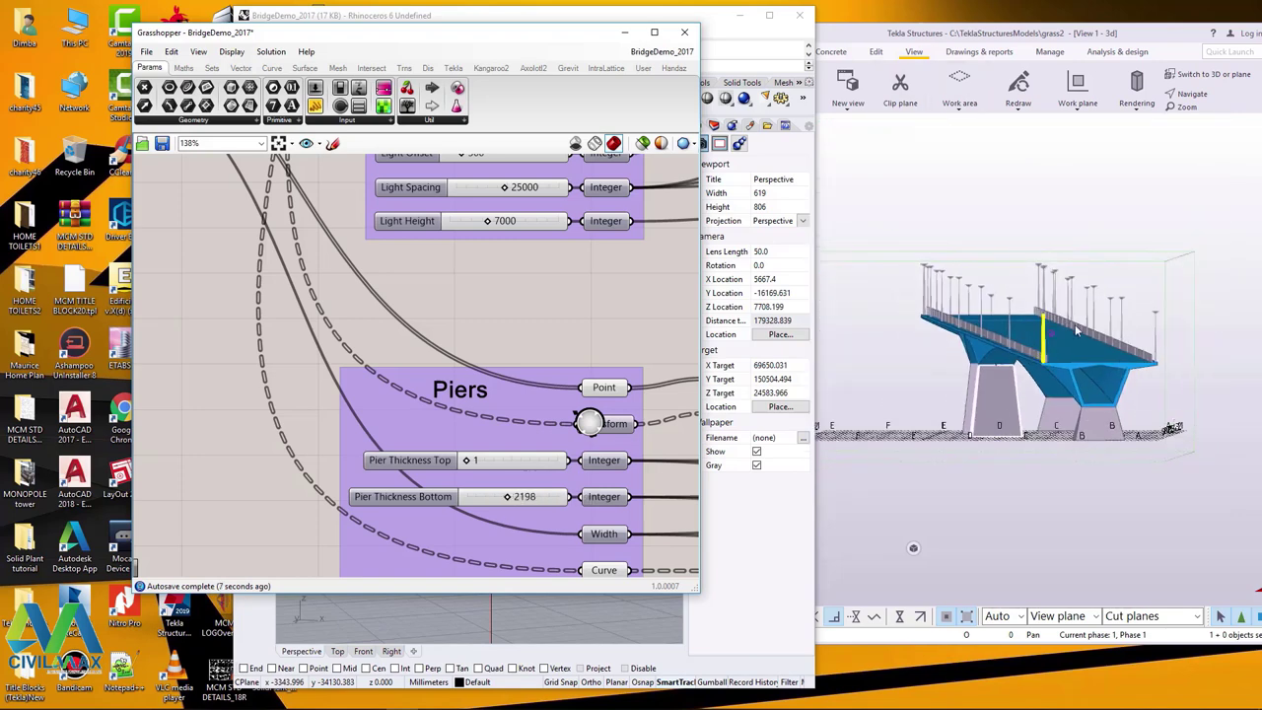
left_click(1220, 98)
left_click(1218, 134)
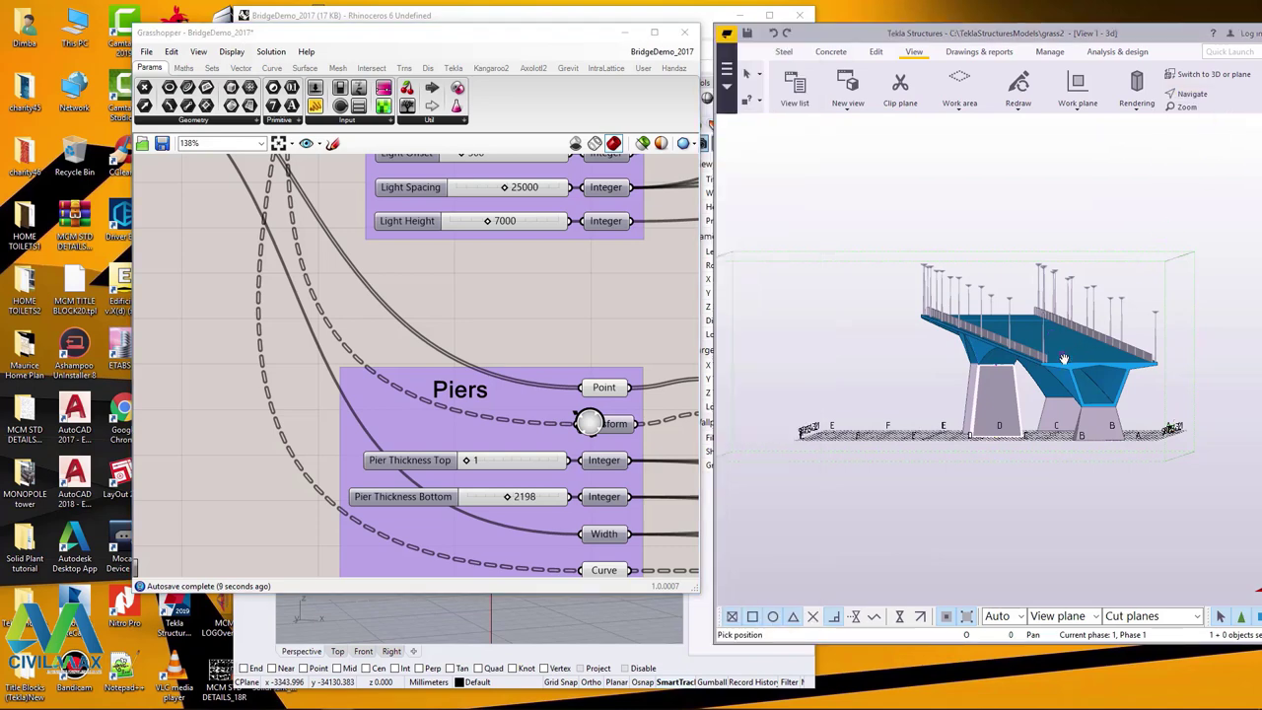
left_click_drag(1064, 358, 1118, 366)
scroll(1140, 390, "up", 5)
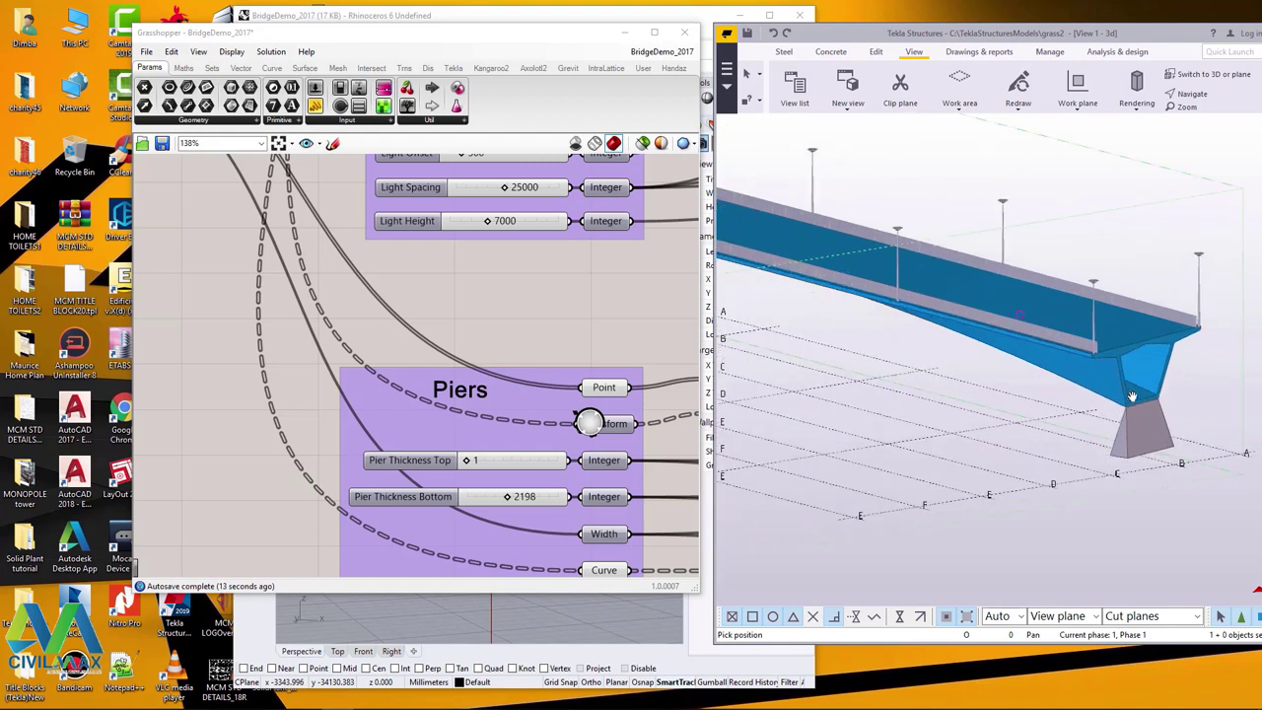
scroll(1168, 368, "down", 5)
scroll(1172, 364, "down", 4)
scroll(811, 294, "up", 4)
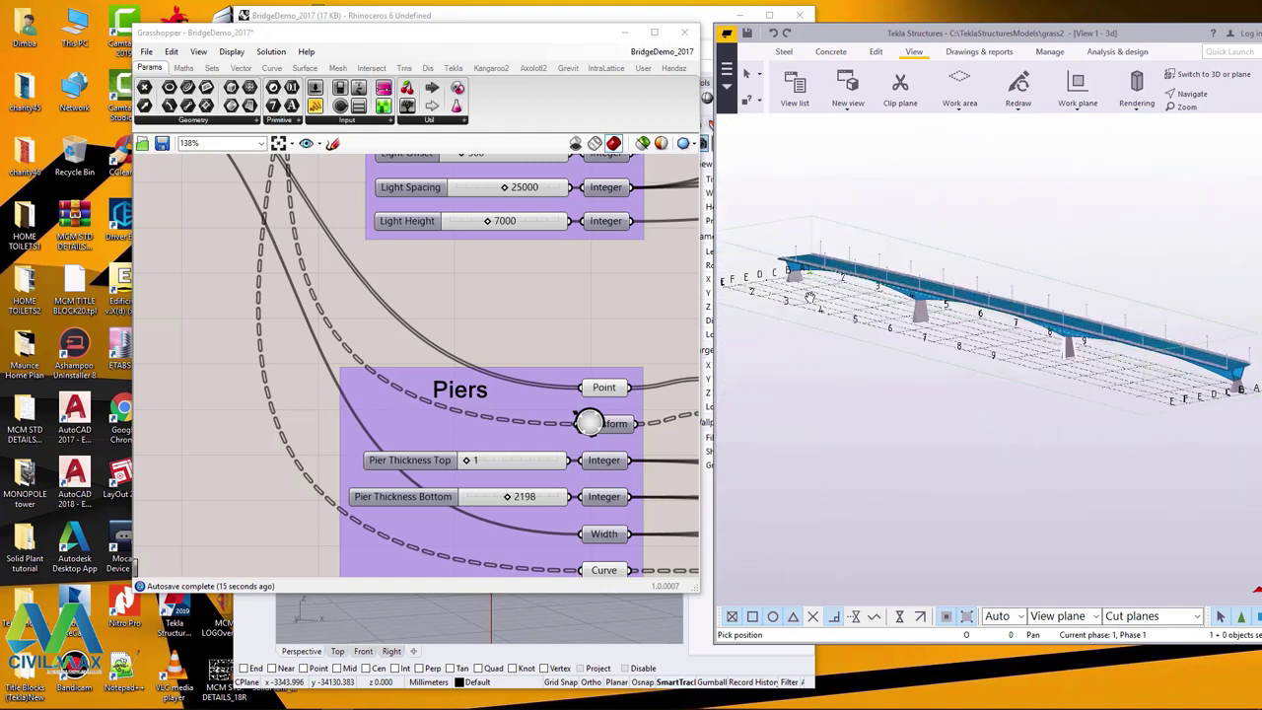
right_click(947, 197)
left_click(976, 205)
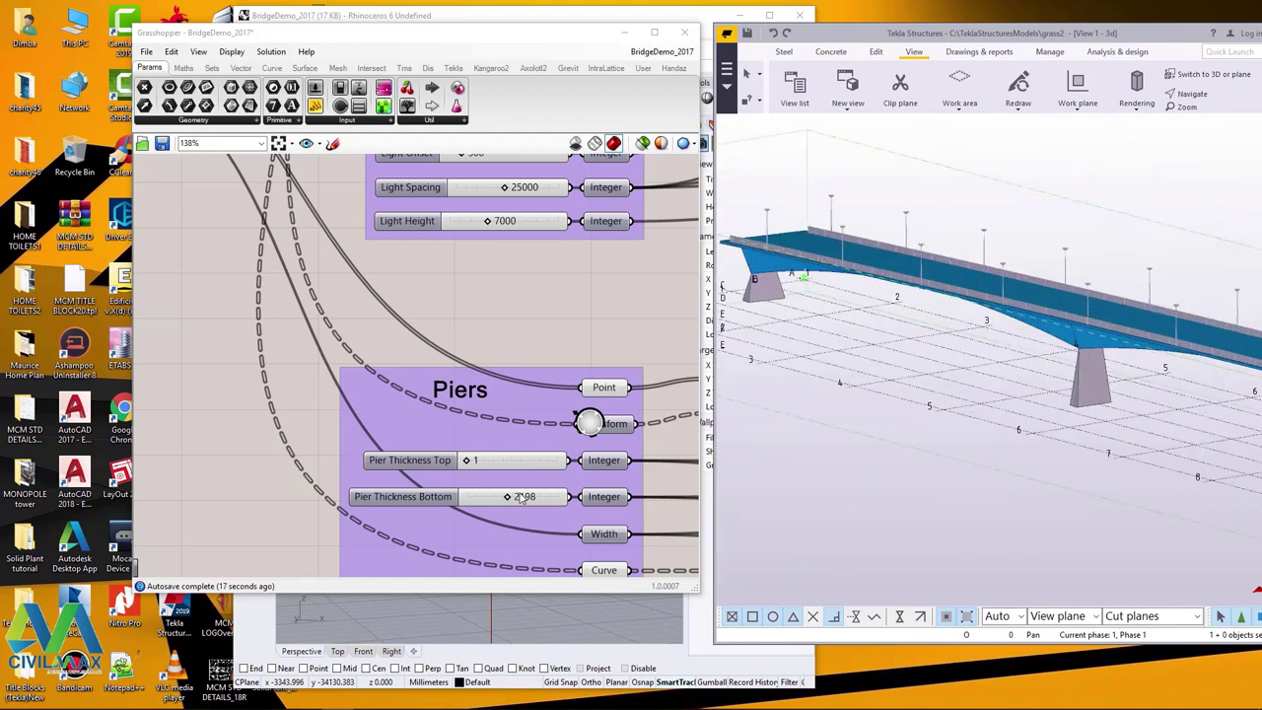
Raise the Pier Thickness Bottom to 5000 and slightly increase the Pier Thickness Top.
left_click_drag(508, 500, 498, 498)
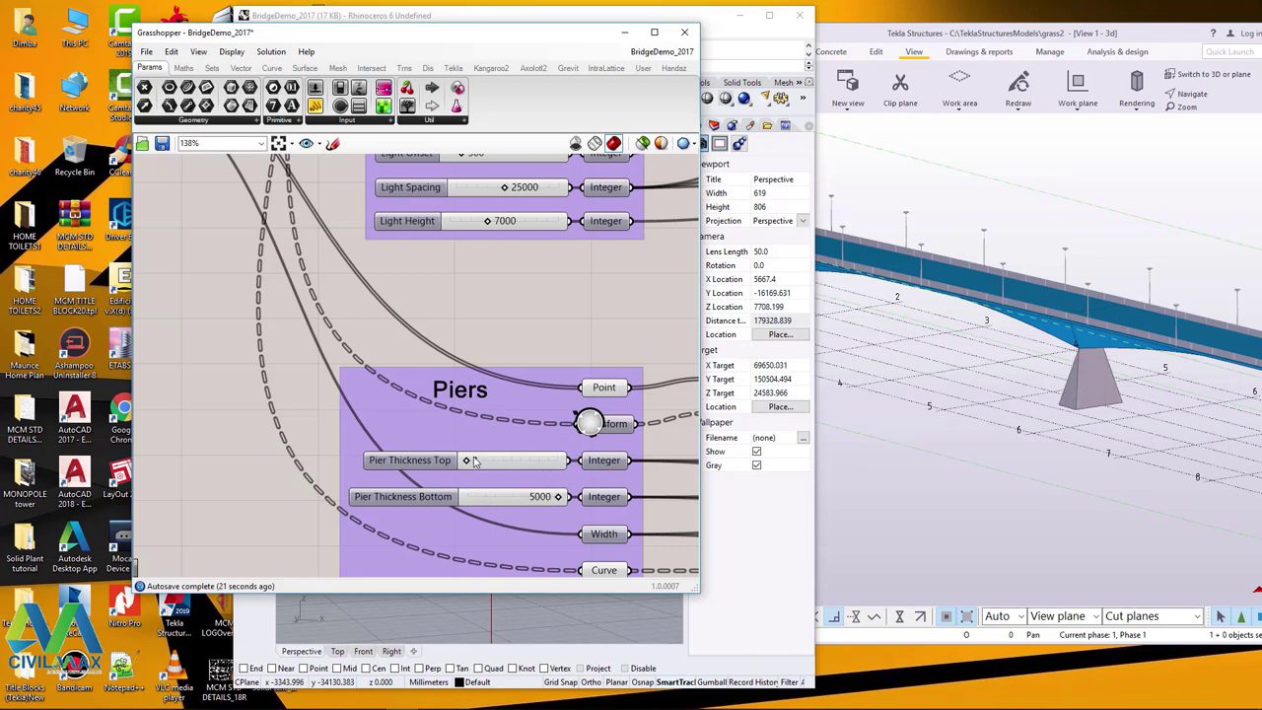
mouse_move(470, 464)
left_mouse_down()
mouse_move(533, 462)
mouse_move(483, 462)
left_mouse_up()
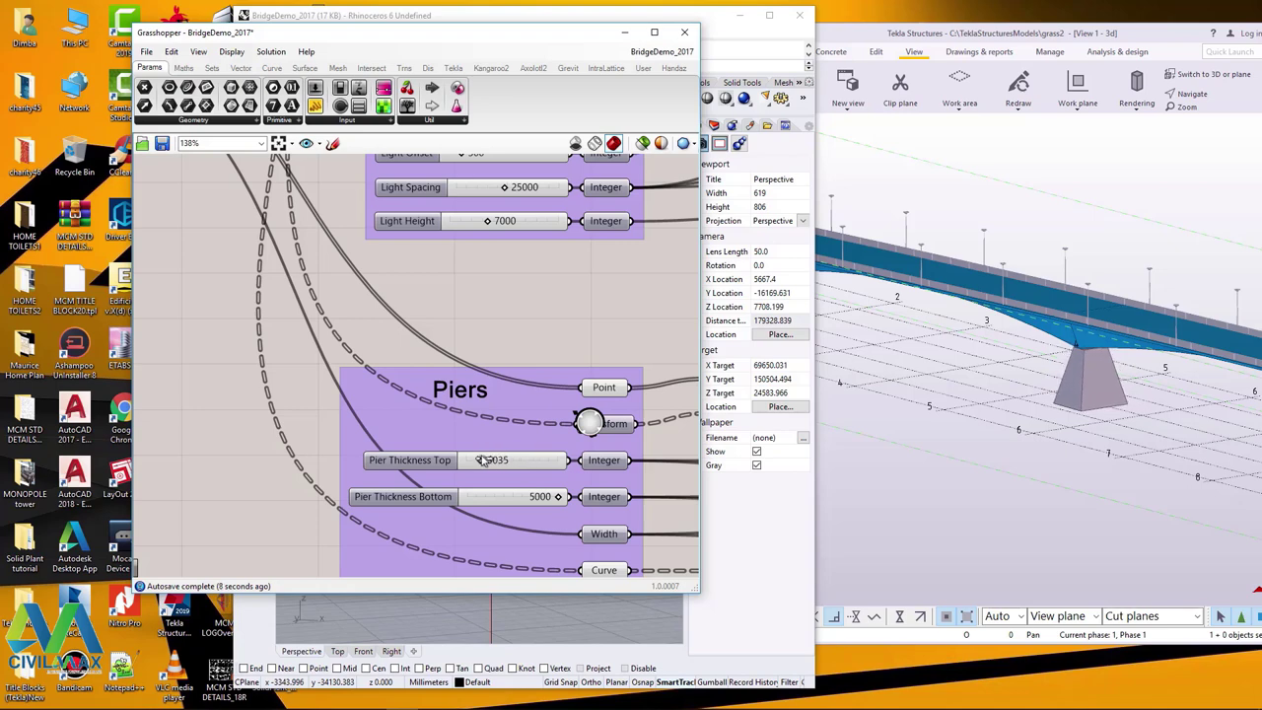
Try a Deck Width of 4356 in the Profile group and settle on 7968, checking the deck's end section in Tekla.
scroll(566, 441, "down", 5)
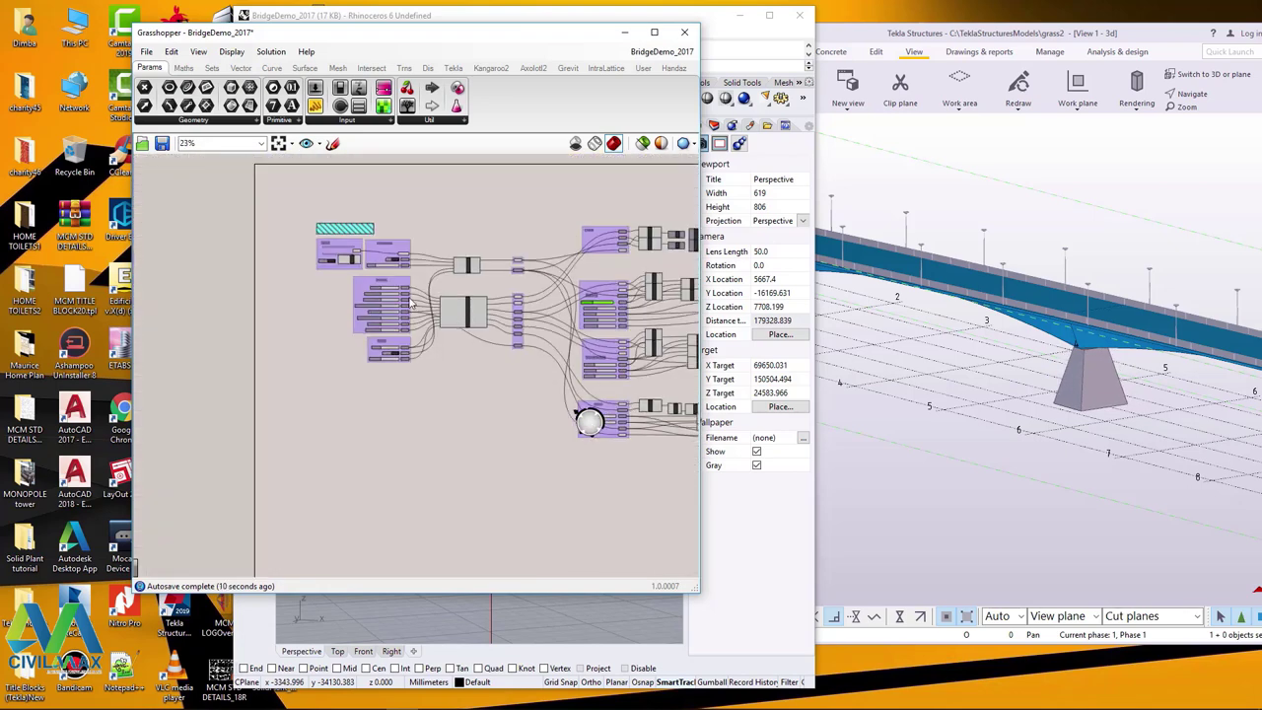
scroll(398, 286, "up", 5)
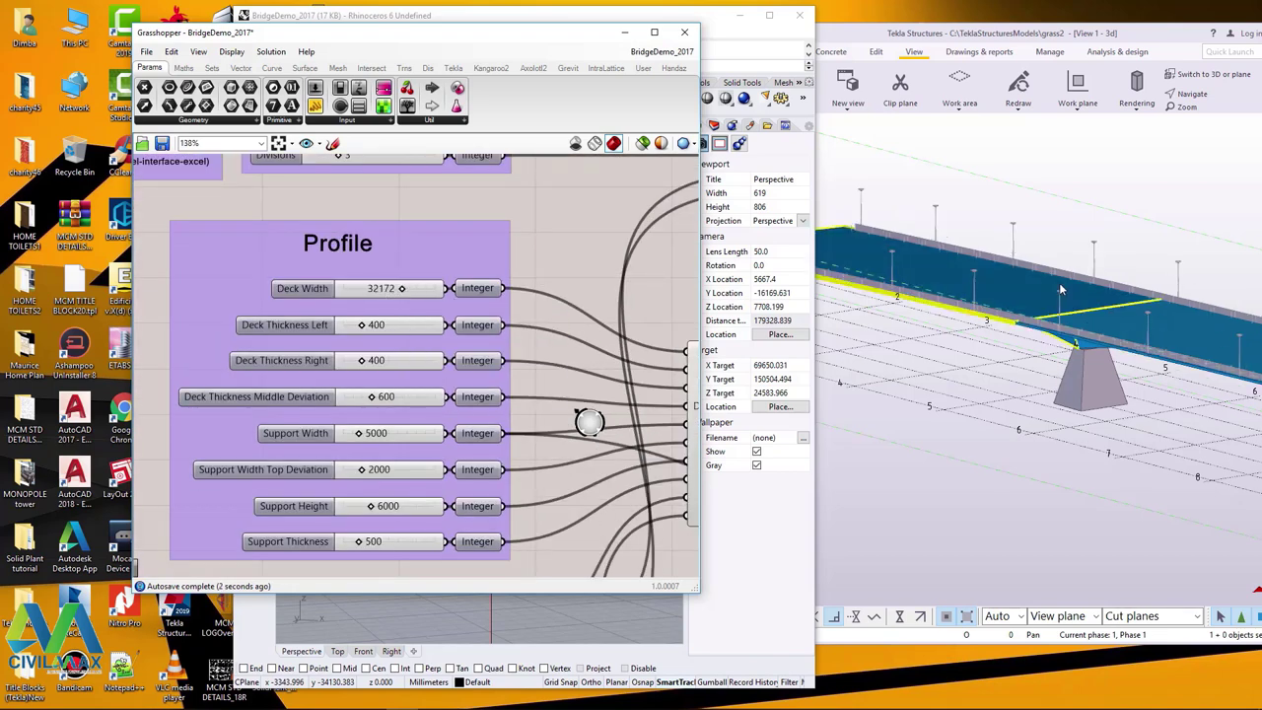
scroll(1056, 296, "up", 2)
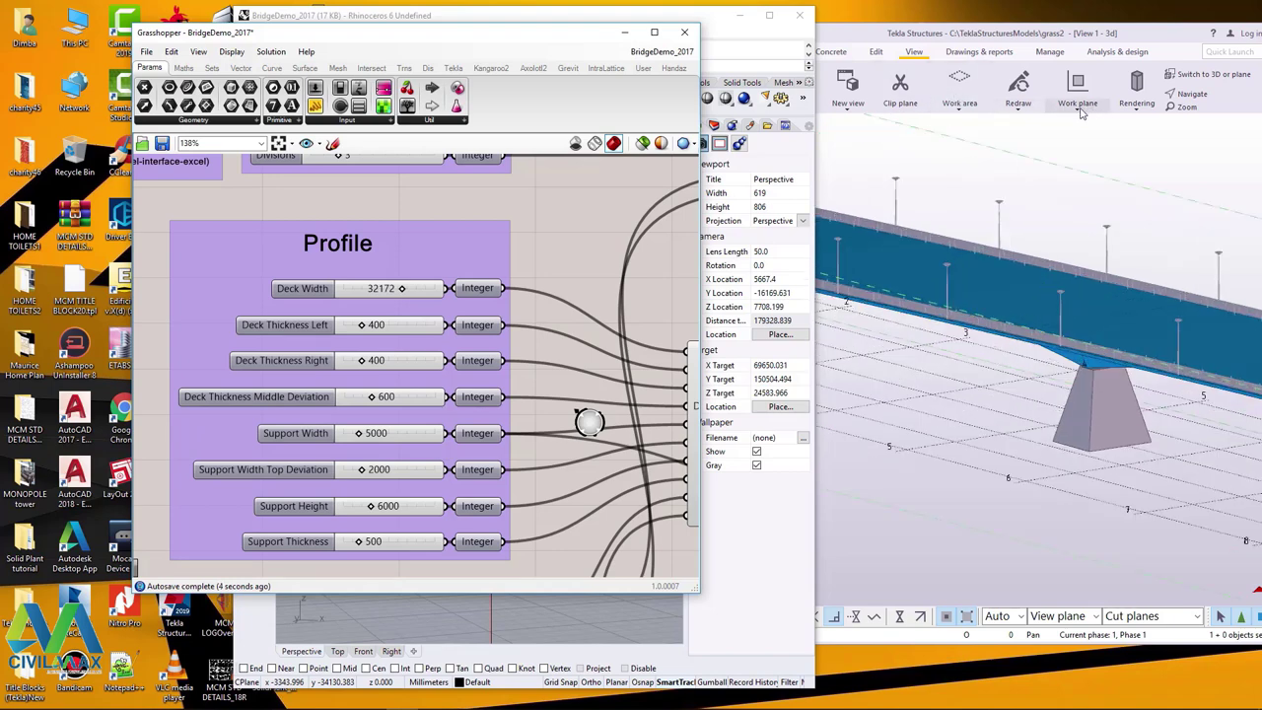
left_click(1213, 102)
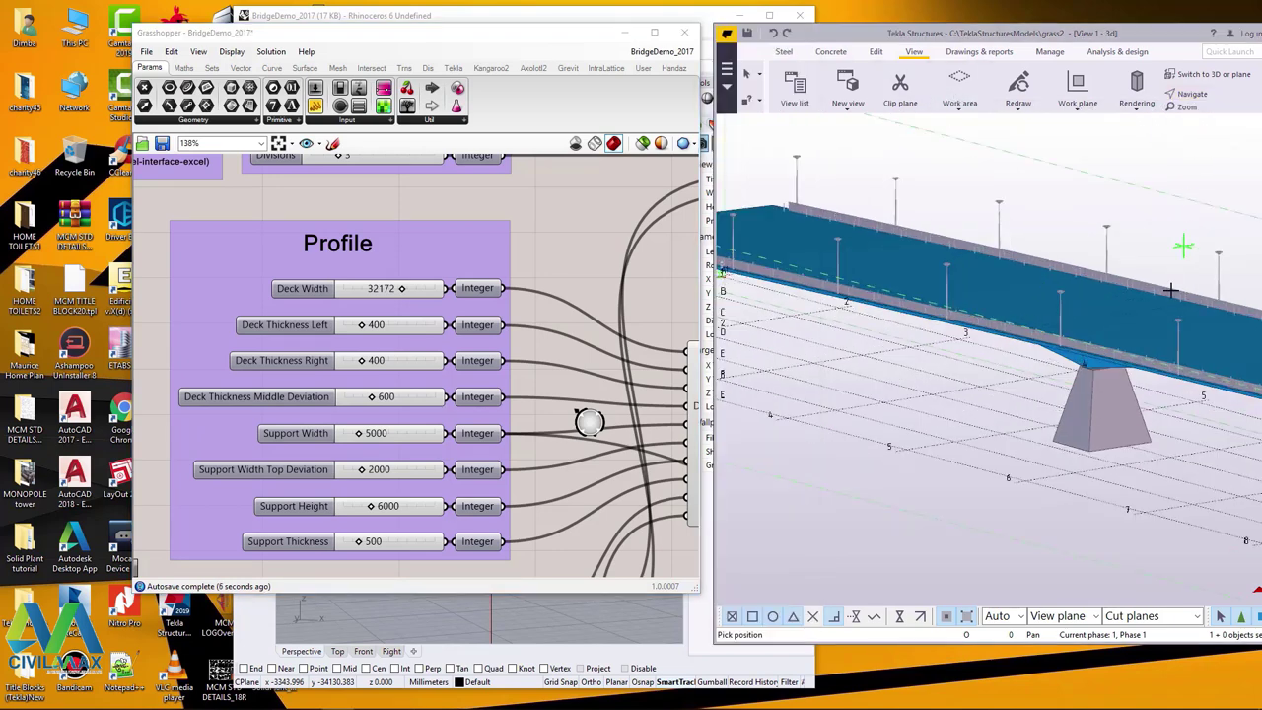
left_click_drag(1151, 329, 1254, 320)
left_click_drag(1023, 309, 1116, 368)
scroll(1198, 281, "up", 2)
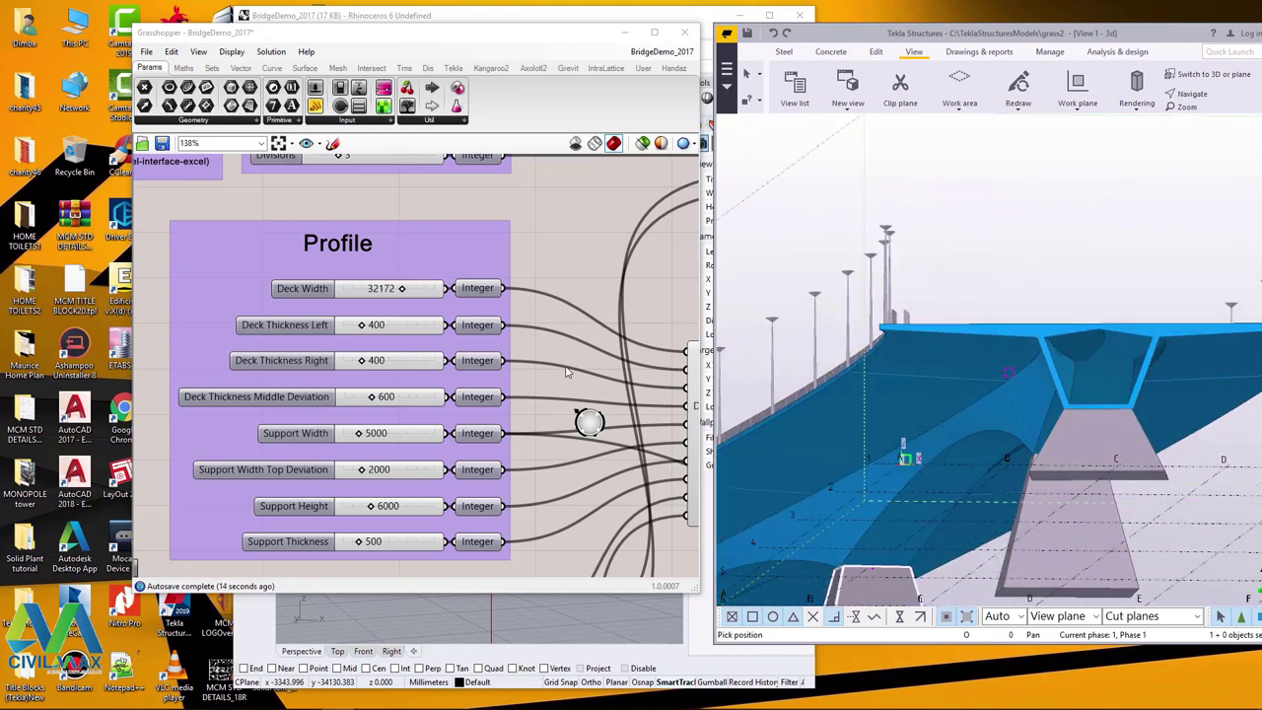
left_click(402, 292)
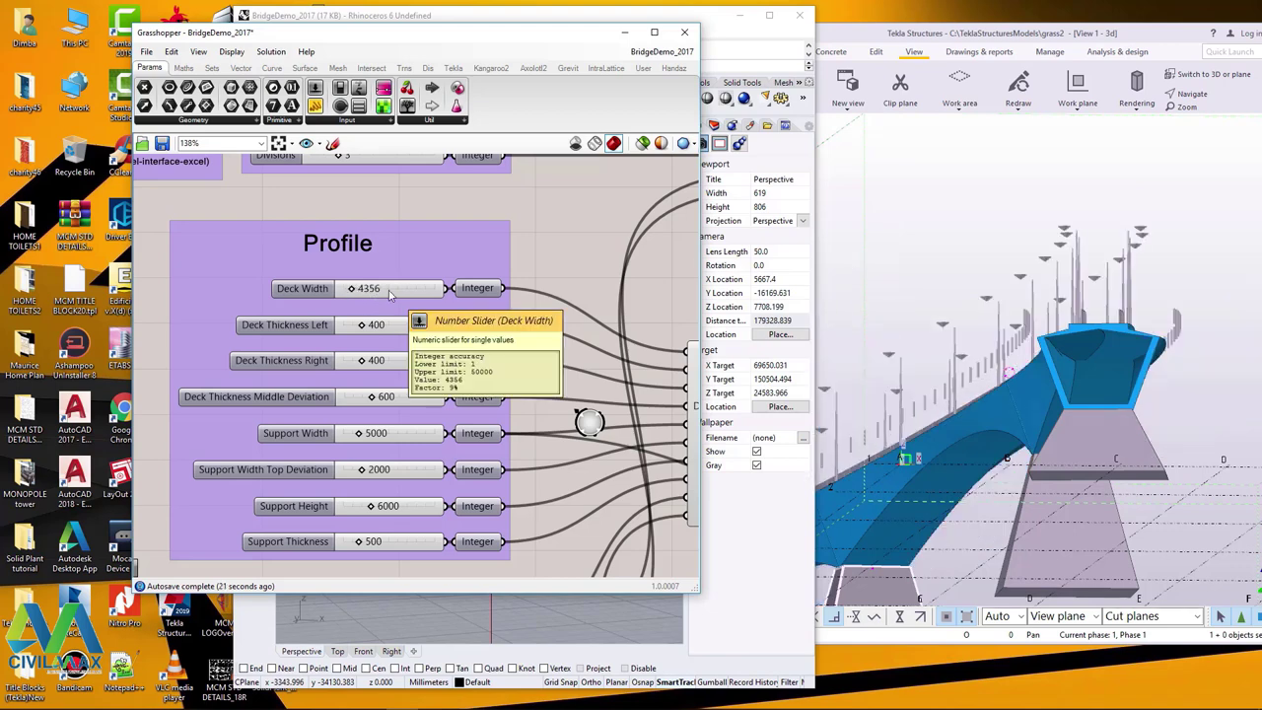
scroll(1103, 339, "up", 2)
scroll(1102, 339, "up", 3)
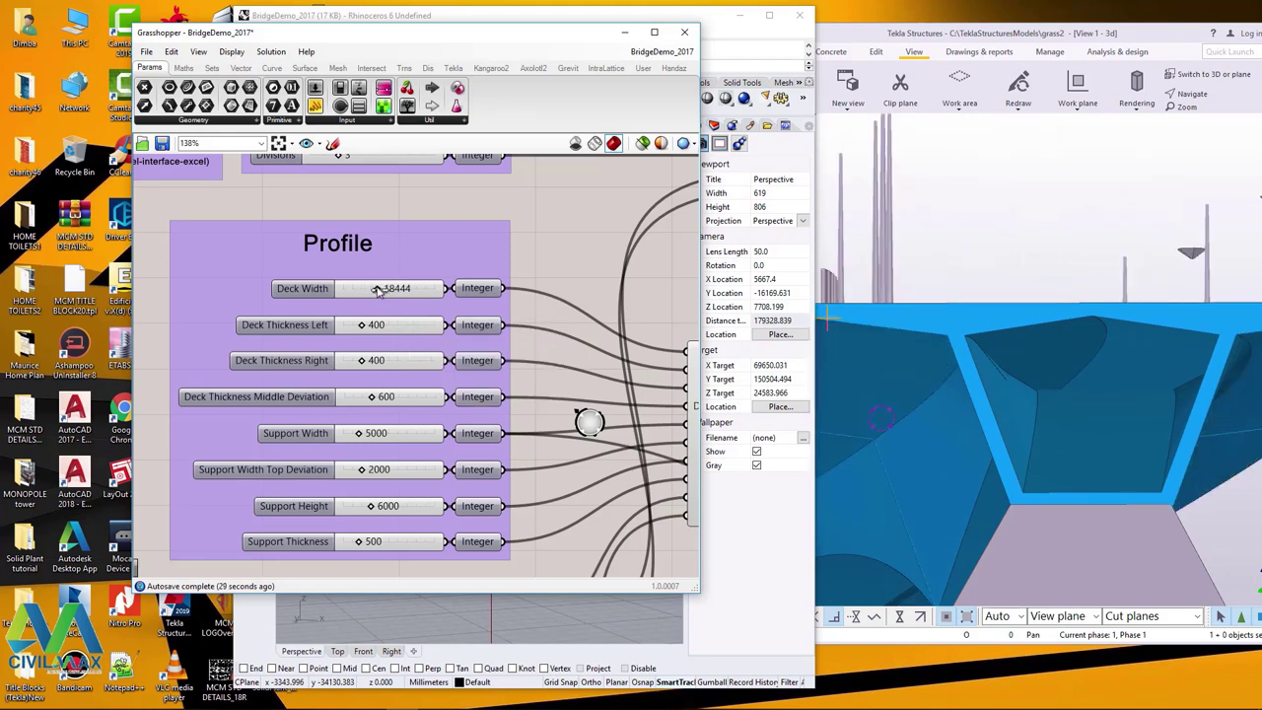
left_click_drag(398, 287, 397, 287)
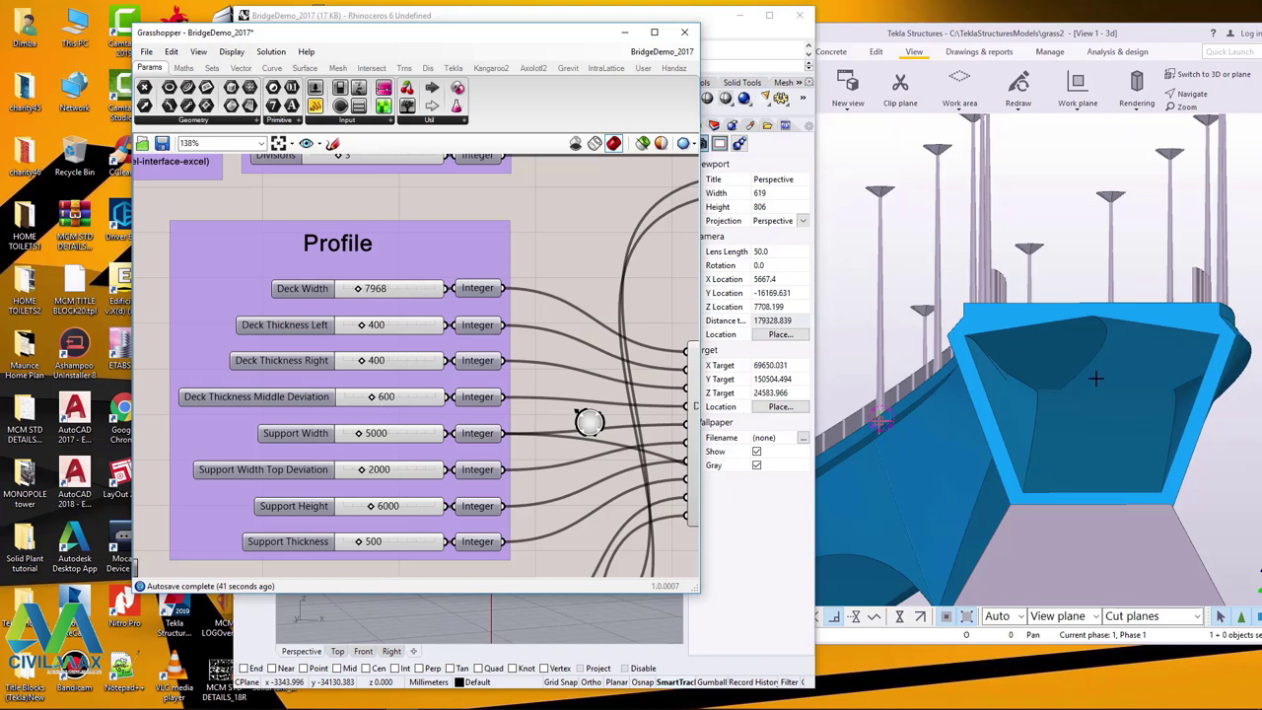
scroll(1095, 378, "down", 2)
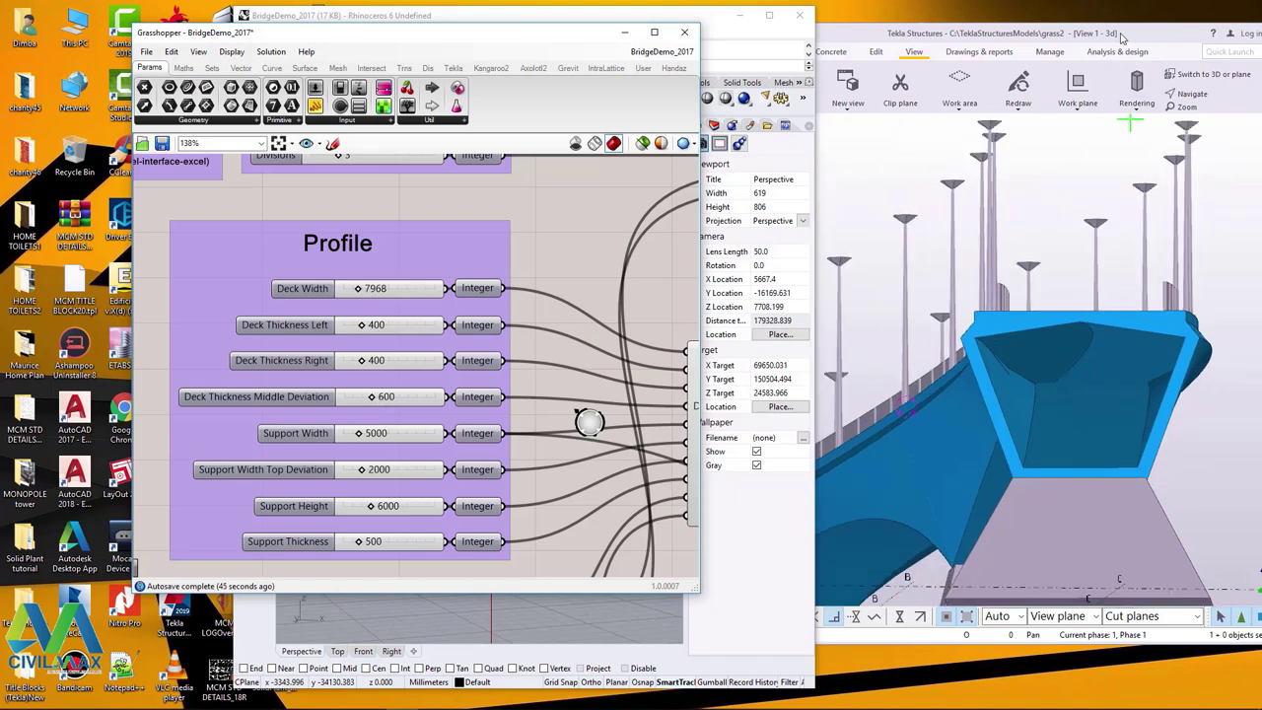
Maximize the Tekla Structures window and inspect the narrowed deck, railings and lights from above.
left_click(890, 36)
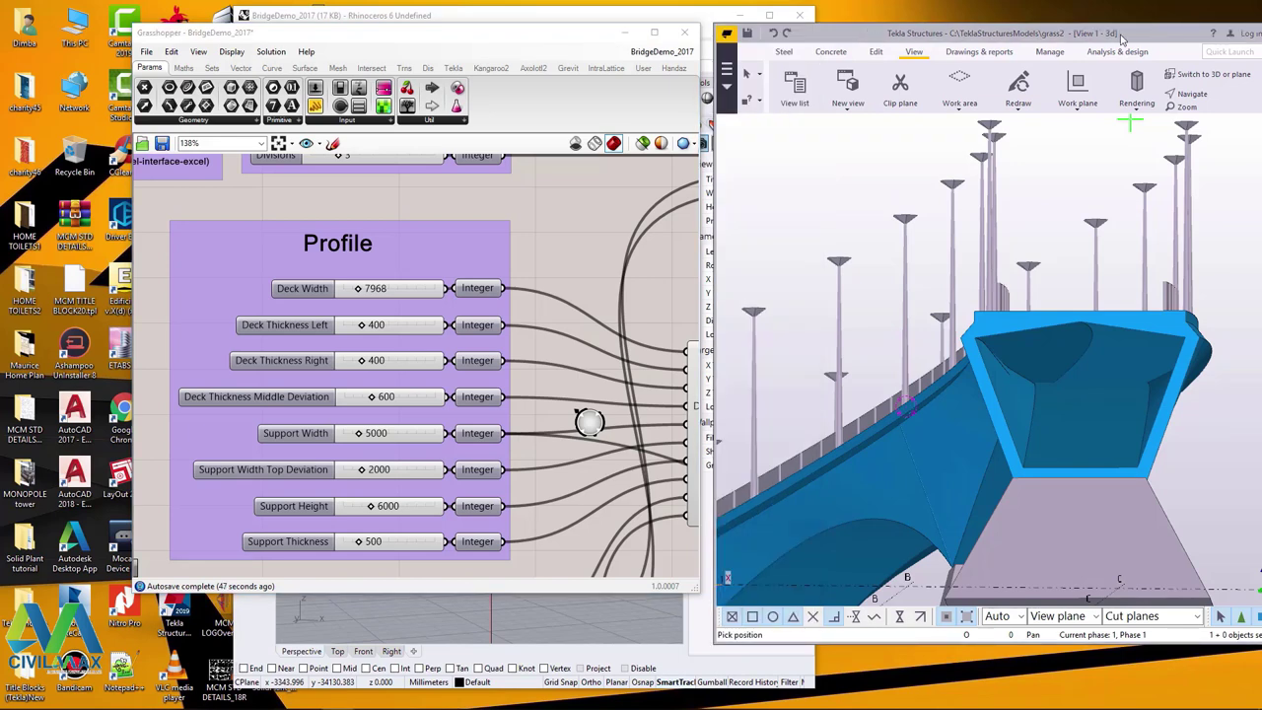
left_click_drag(1122, 38, 957, 79)
left_click(984, 75)
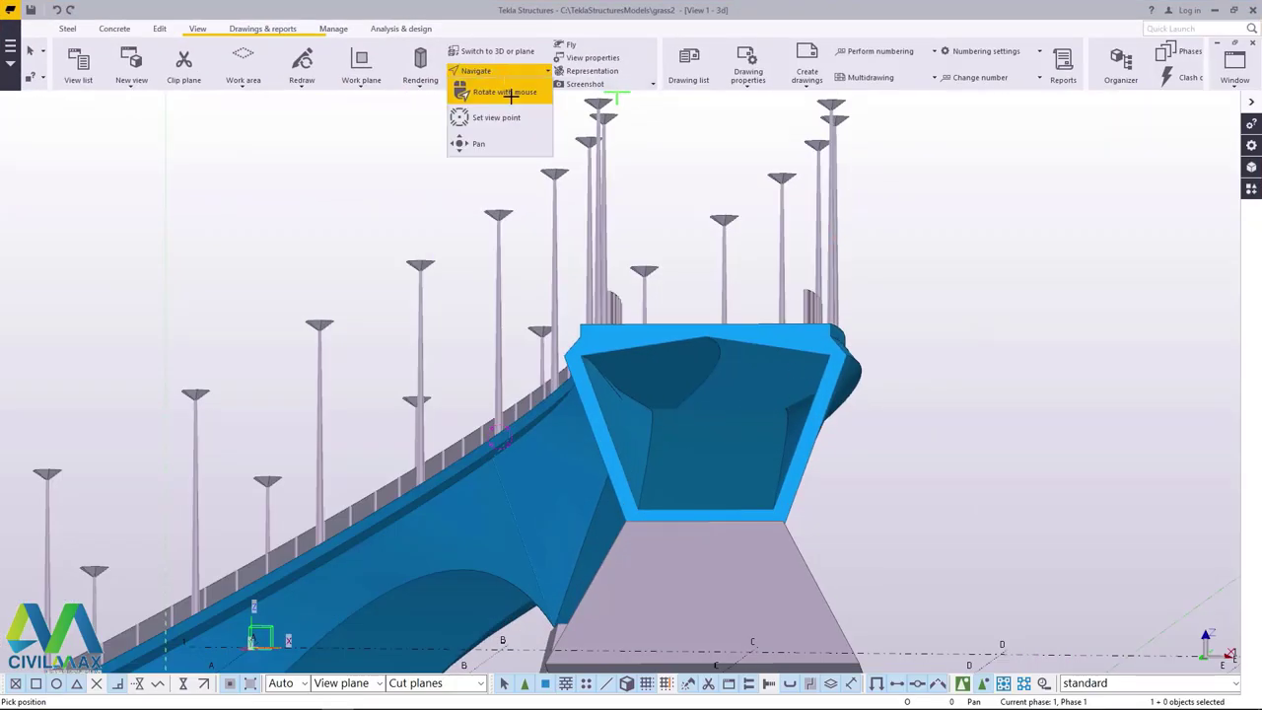
middle_click_drag(704, 386, 659, 425, "ctrl")
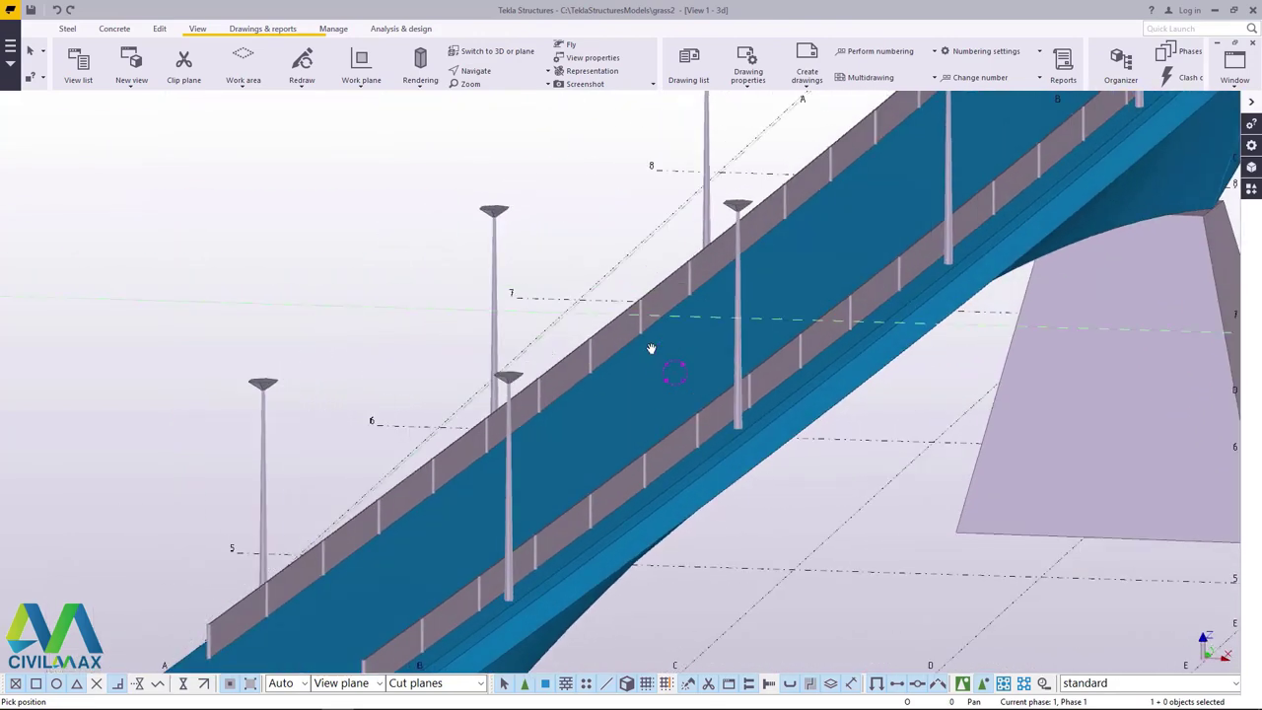
right_click(639, 332)
left_click(671, 338)
scroll(906, 266, "down", 4)
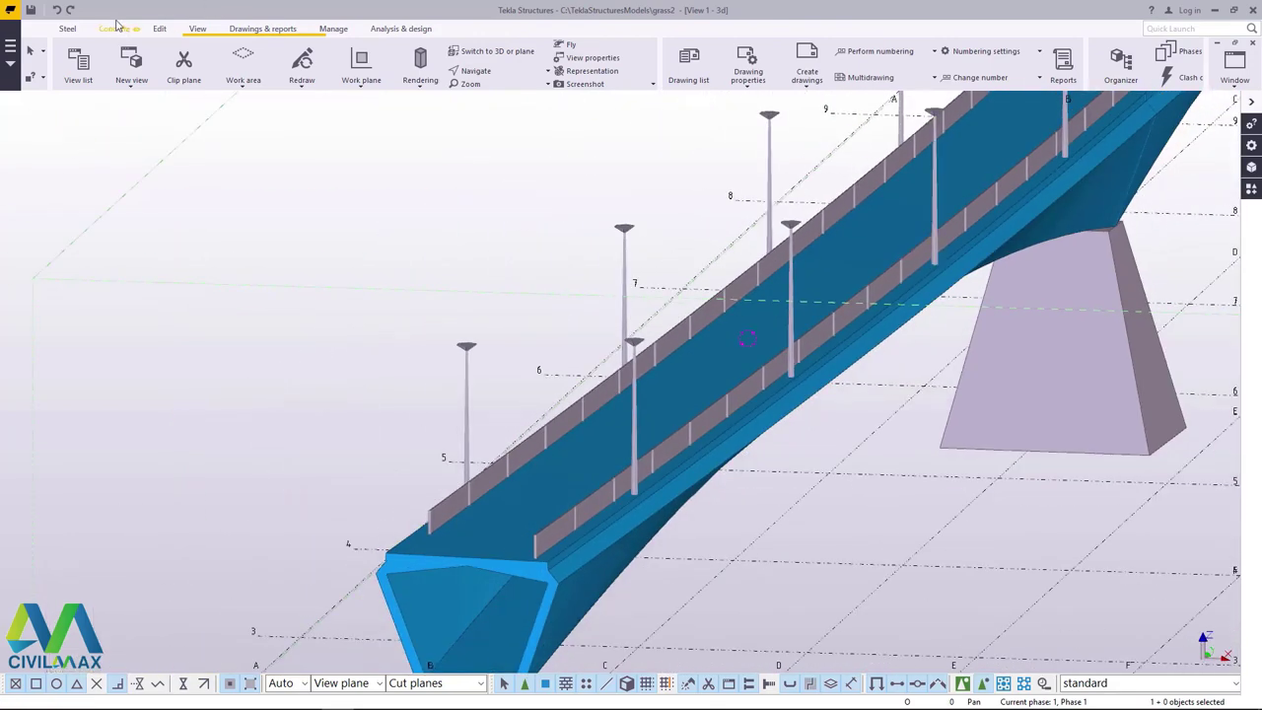
Undo the recent bridge updates one after another in the Tekla model.
left_click(58, 10)
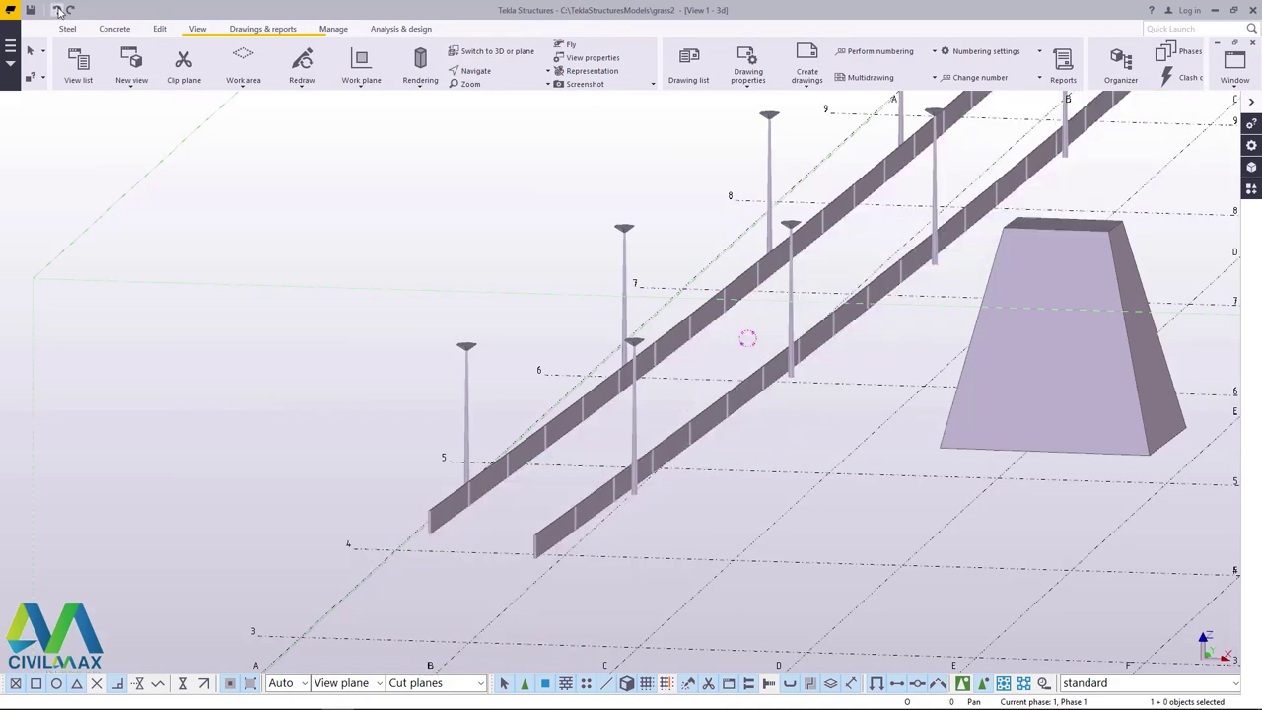
left_click(58, 10)
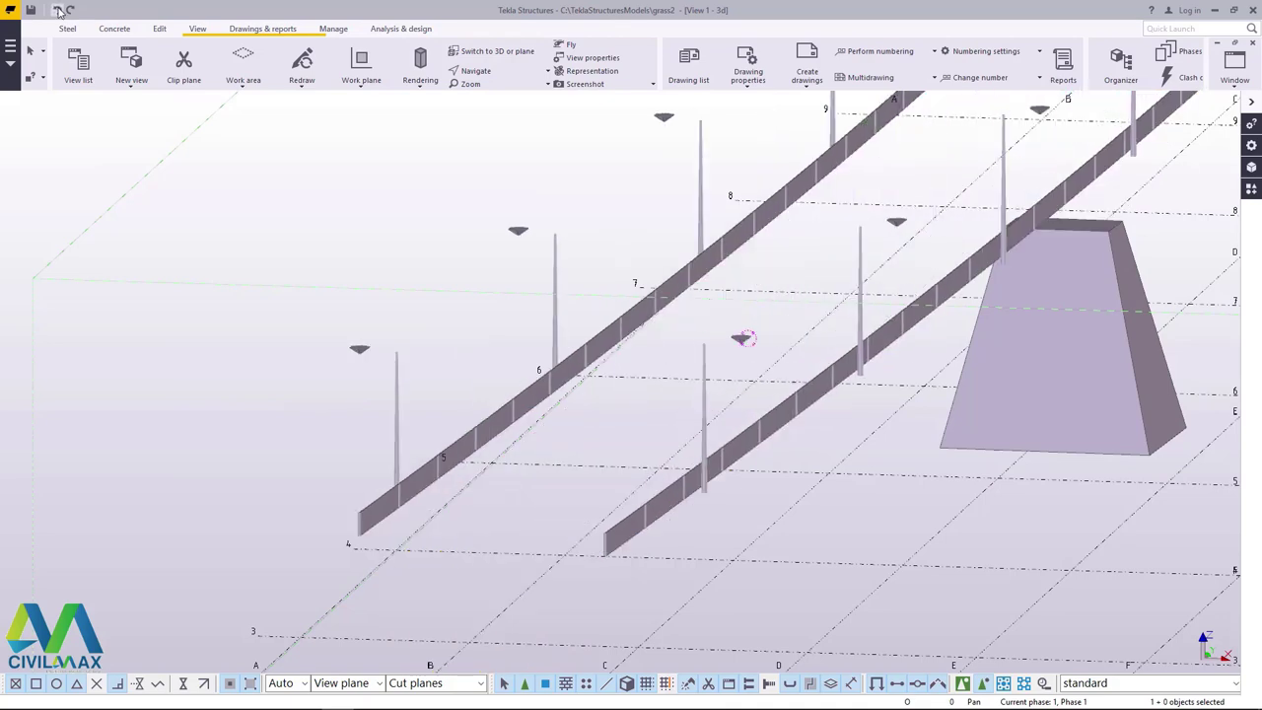
left_click(58, 10)
left_click(58, 10)
left_click(59, 10)
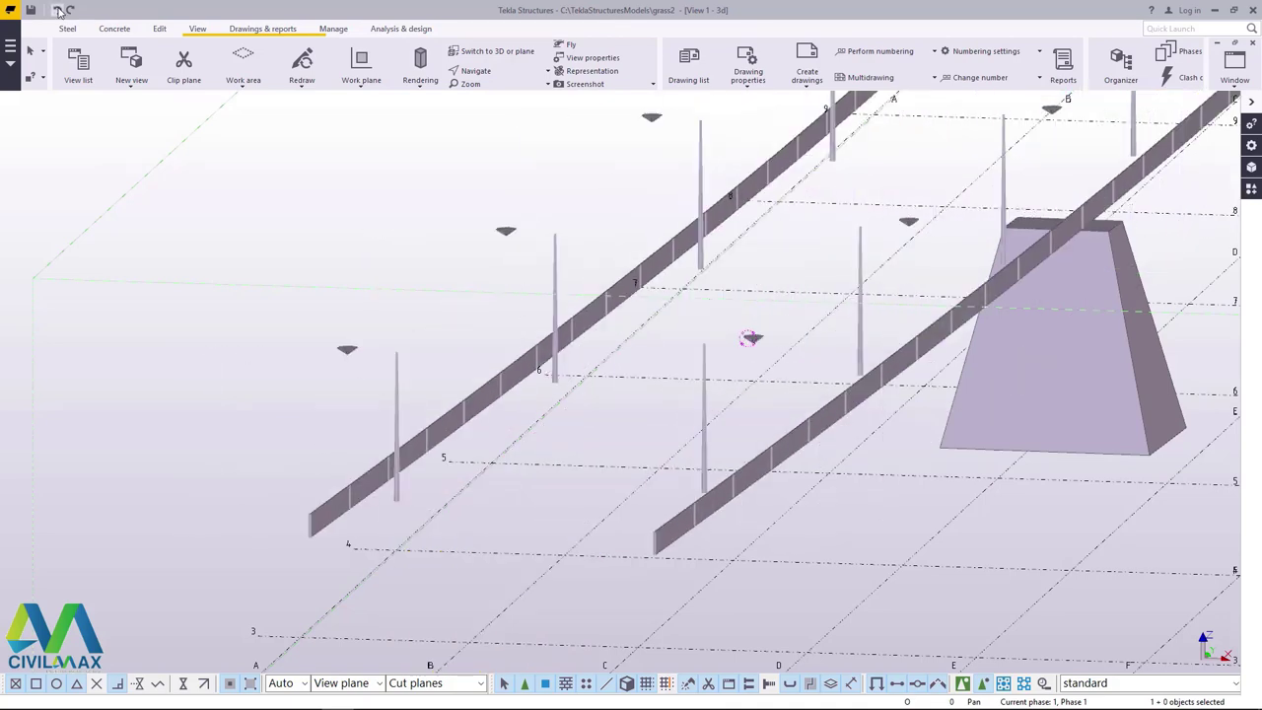
left_click(58, 10)
left_click(58, 9)
left_click(59, 10)
left_click(58, 9)
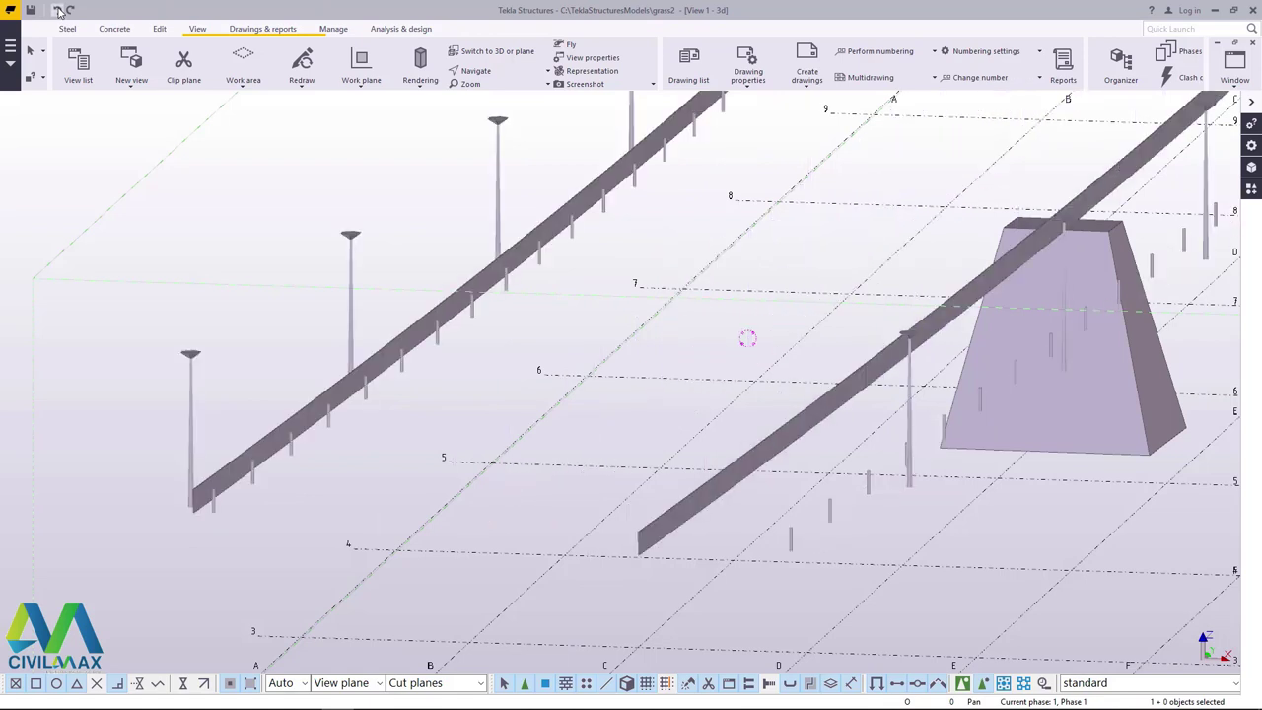
left_click(58, 9)
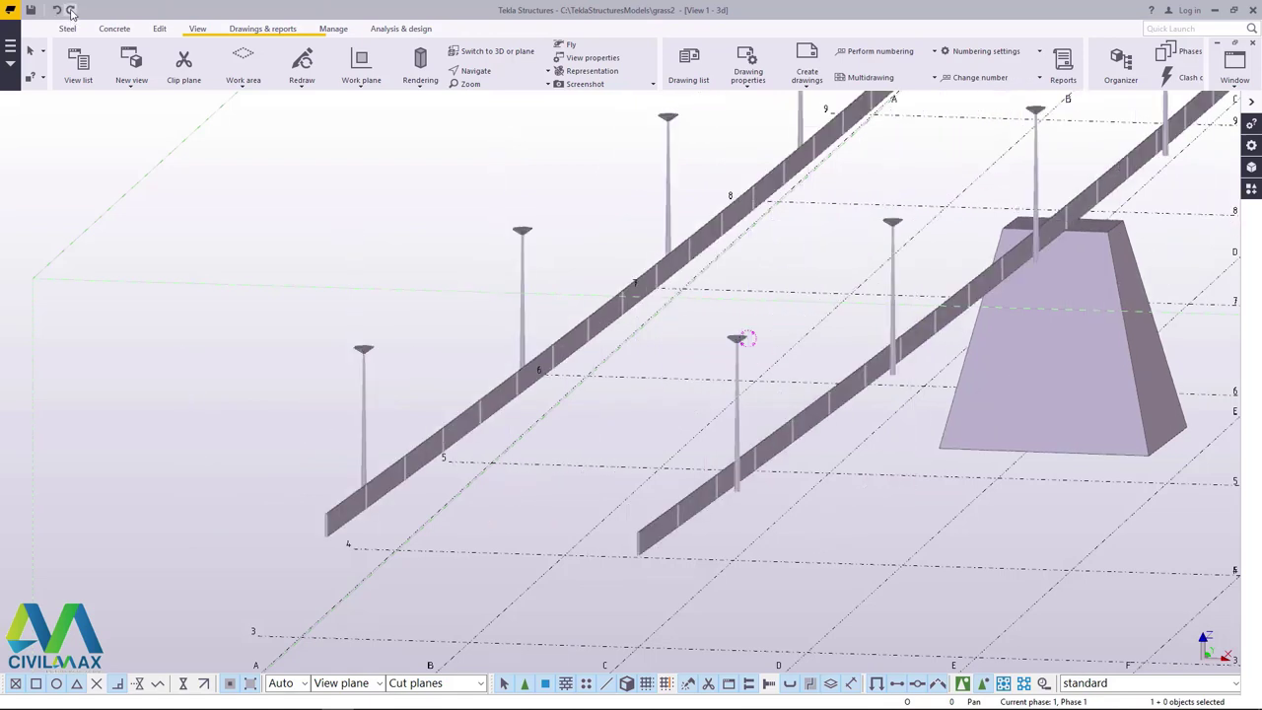
Redo the undone updates in the Tekla model until the full bridge deck is restored.
left_click(71, 10)
left_click(71, 10)
left_click(71, 10)
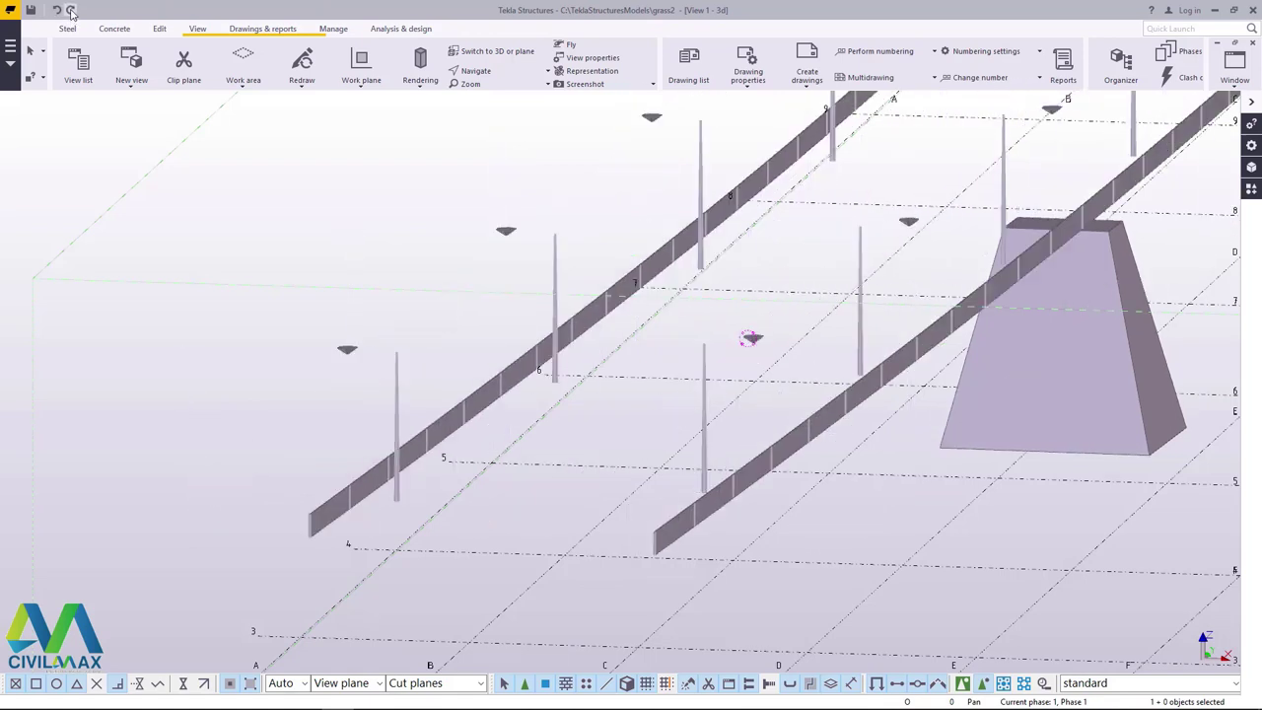
left_click(71, 10)
left_click(71, 10)
left_click(71, 10)
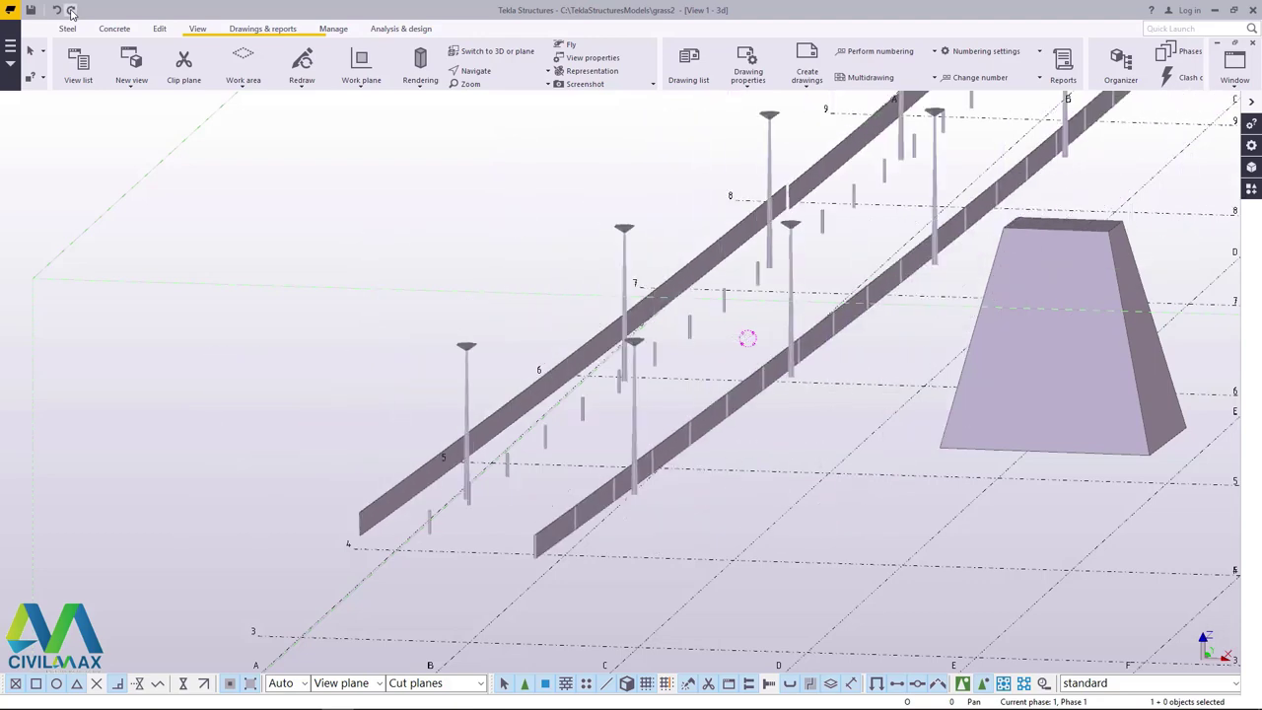
left_click(71, 10)
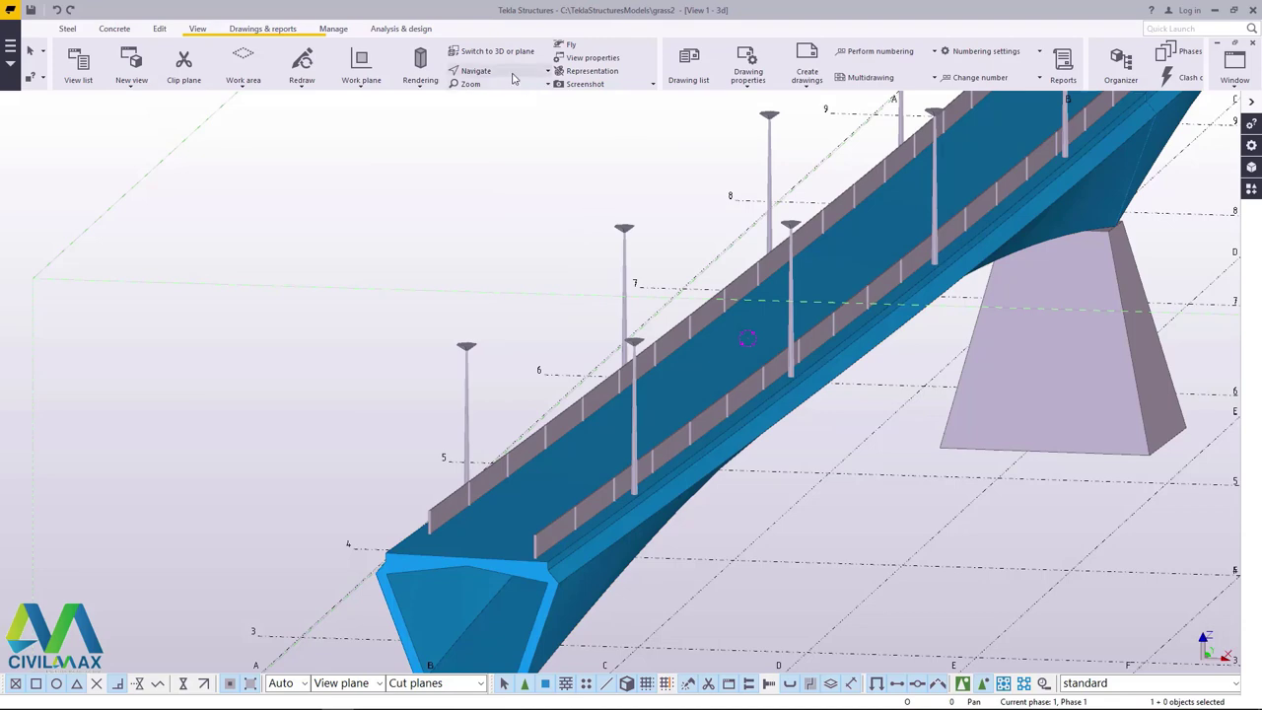
Orbit around the whole bridge and fly through the model to inspect its deck, piers and box section.
middle_click_drag(684, 418, 914, 418, "ctrl")
scroll(917, 420, "down", 5)
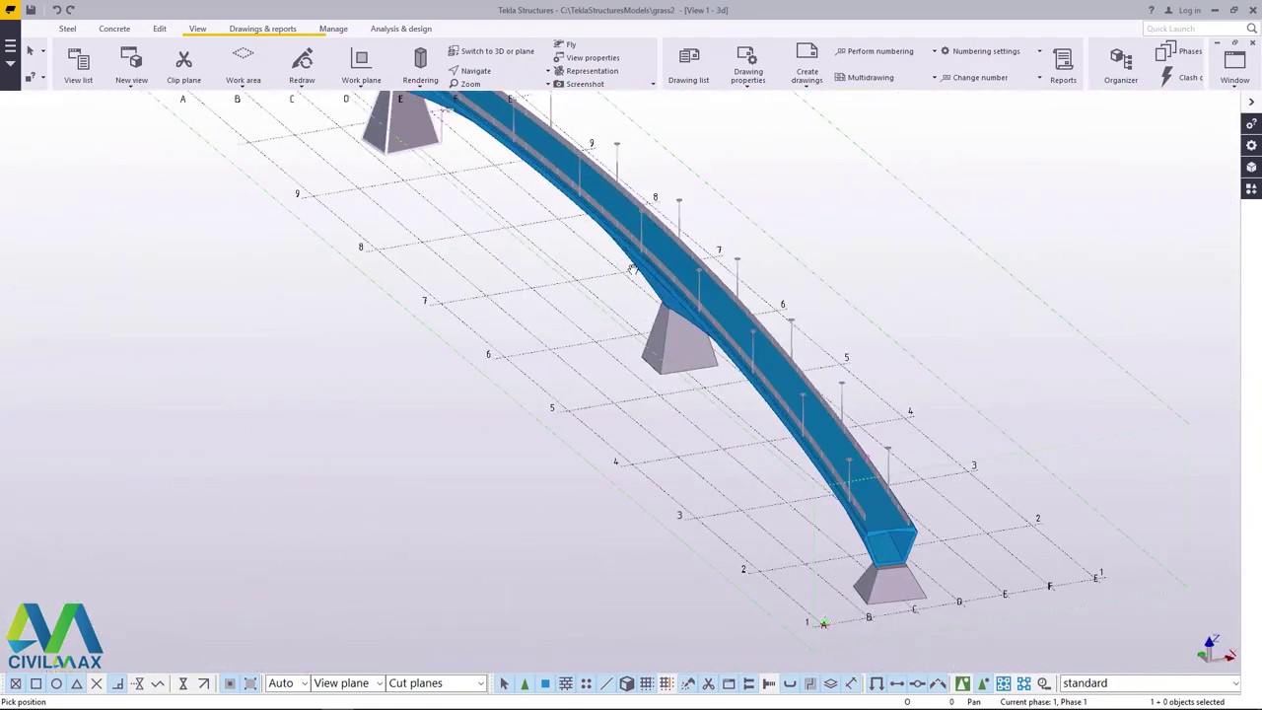
scroll(710, 242, "up", 2)
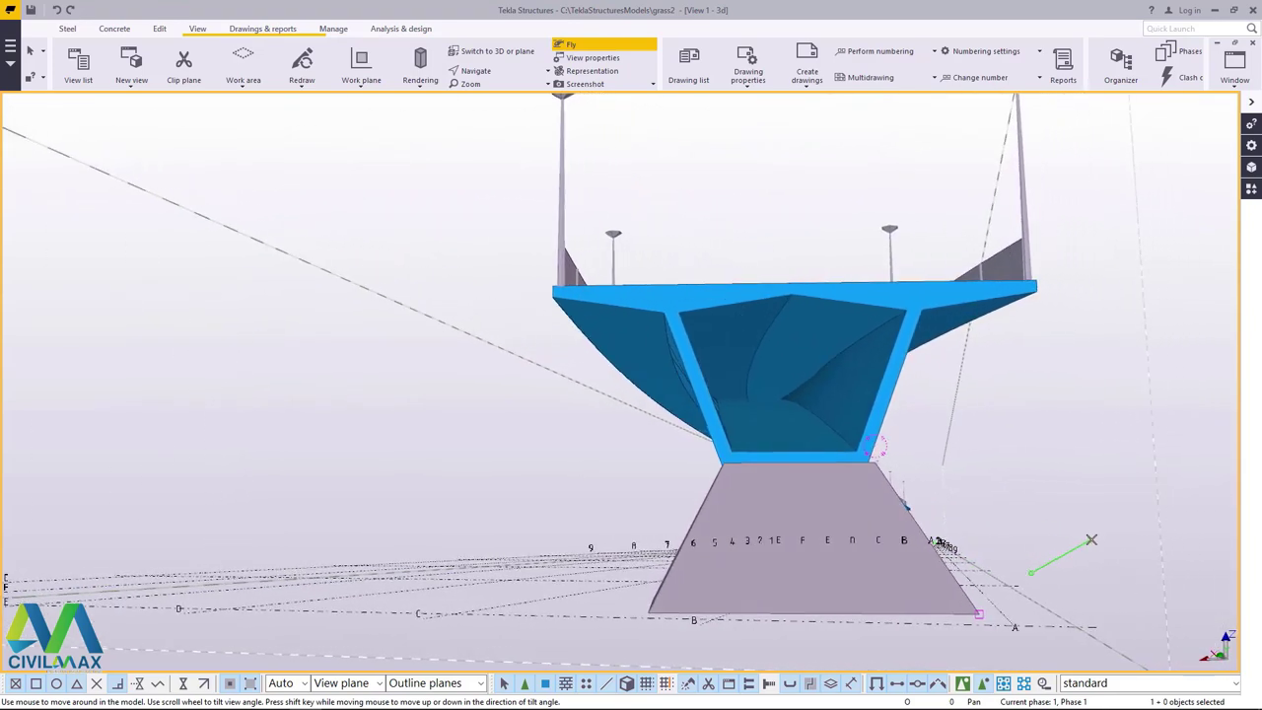
left_click_drag(959, 525, 1033, 469)
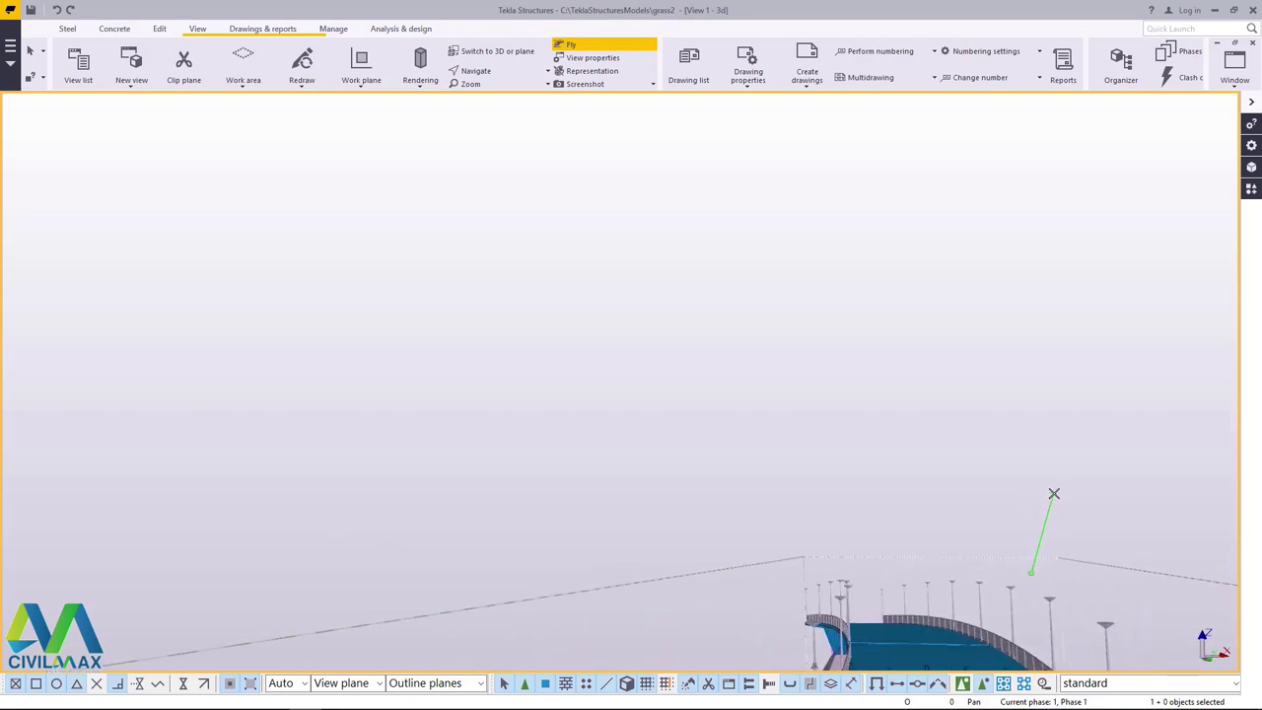
left_click_drag(1054, 494, 1026, 575)
Switch the 3D view to a plane view and examine the bridge's curved layout against the grid.
left_click(480, 56)
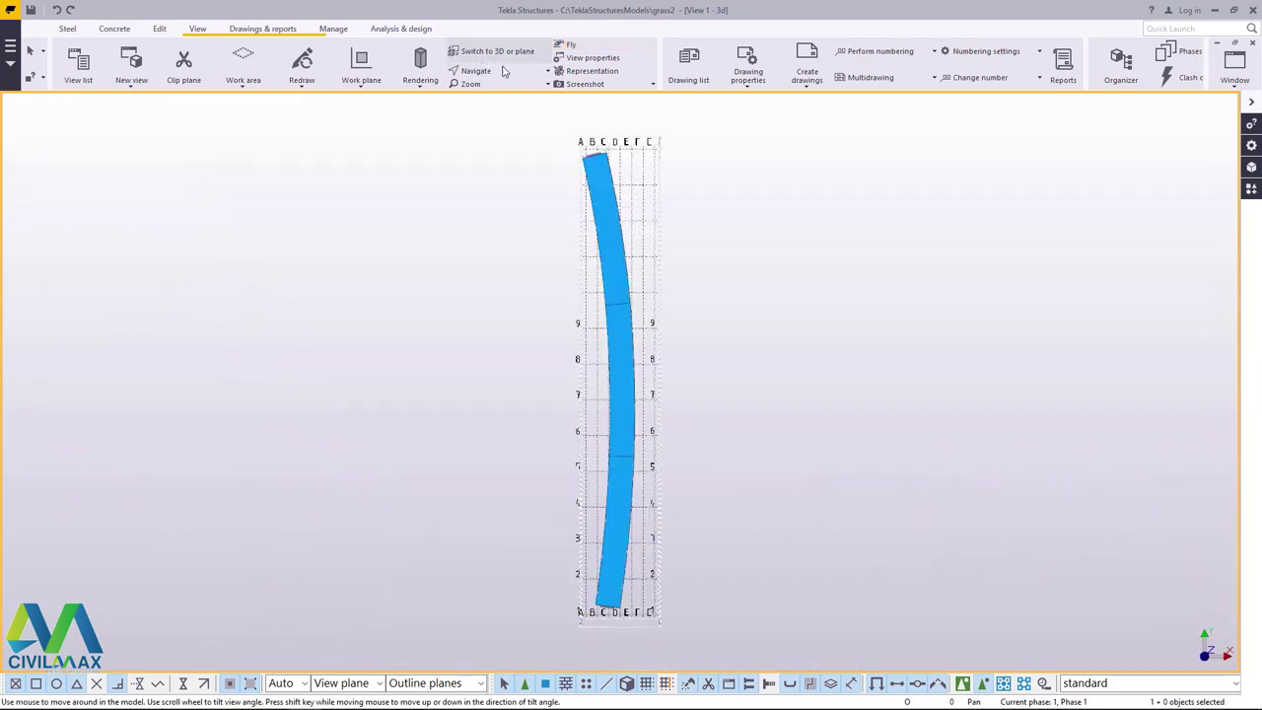
scroll(626, 300, "up", 12)
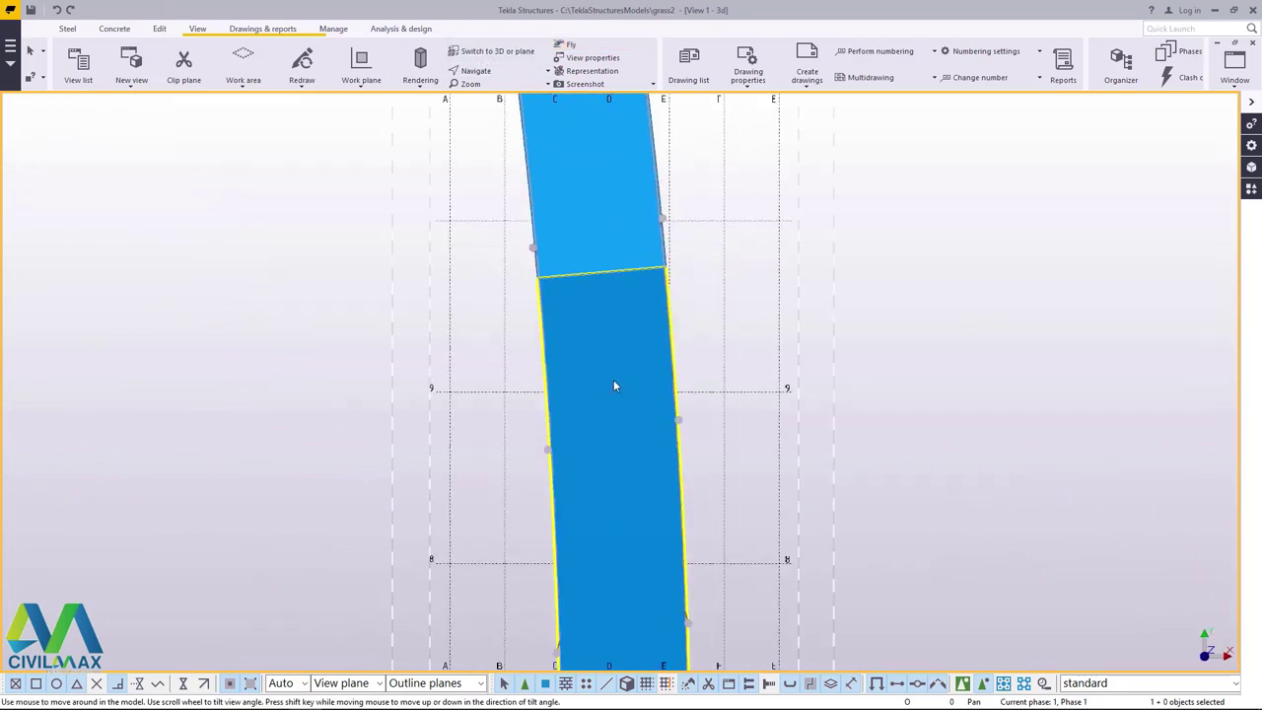
scroll(658, 371, "down", 4)
left_click_drag(680, 364, 680, 586)
scroll(699, 424, "down", 2)
scroll(698, 561, "down", 2)
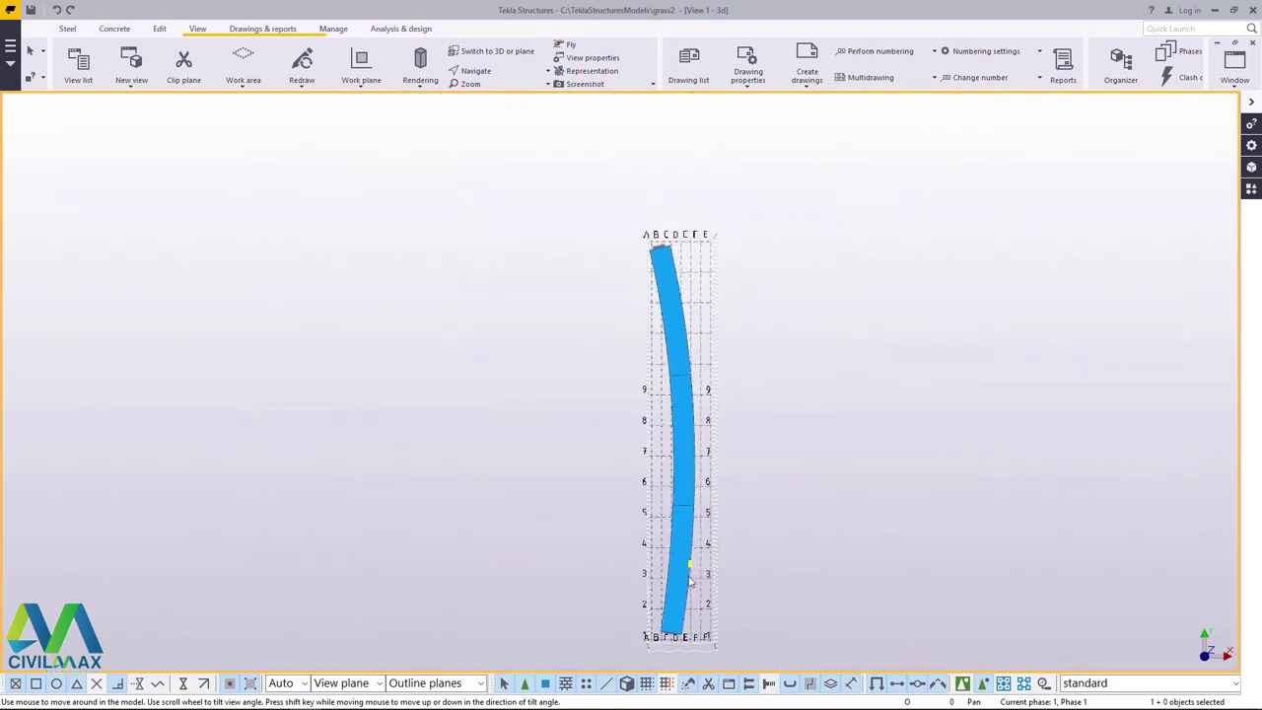
Return the plane view to 3D and examine the open box section and pier at the bridge's near end.
scroll(678, 594, "up", 2)
mouse_move(697, 503)
left_mouse_down()
mouse_move(678, 485)
mouse_move(715, 505)
left_mouse_up()
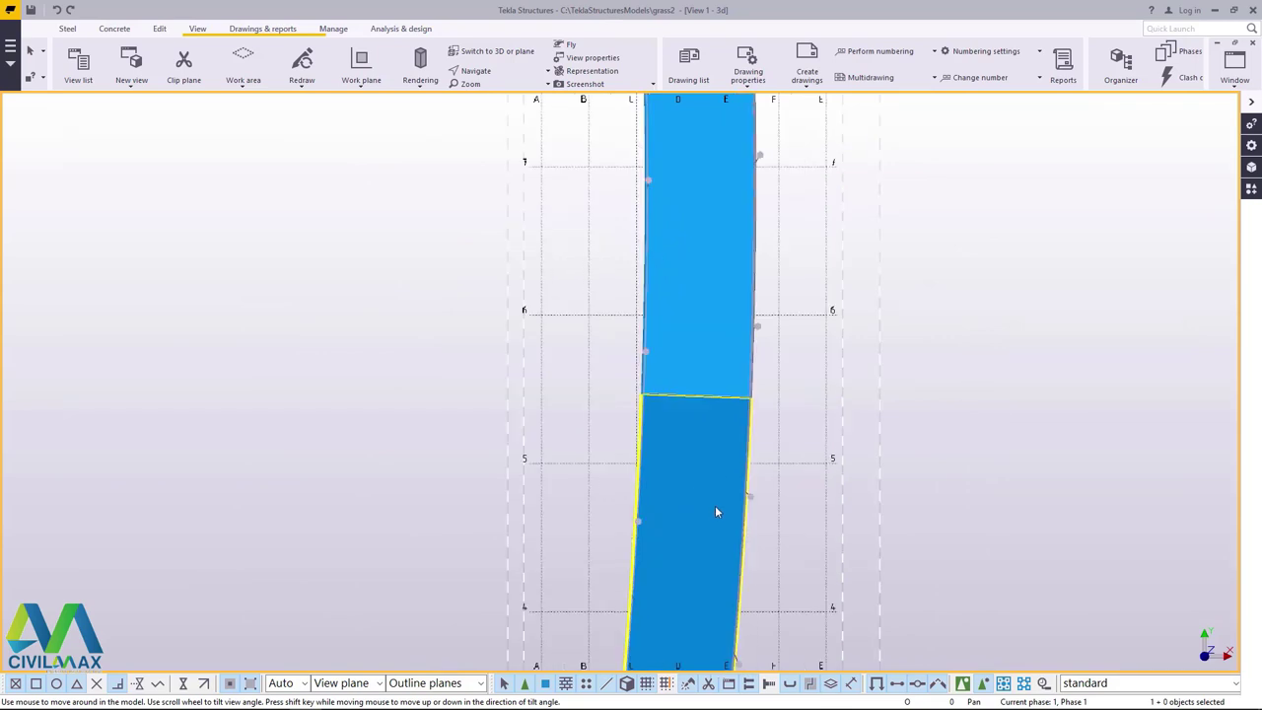
left_click(505, 56)
scroll(708, 286, "up", 5)
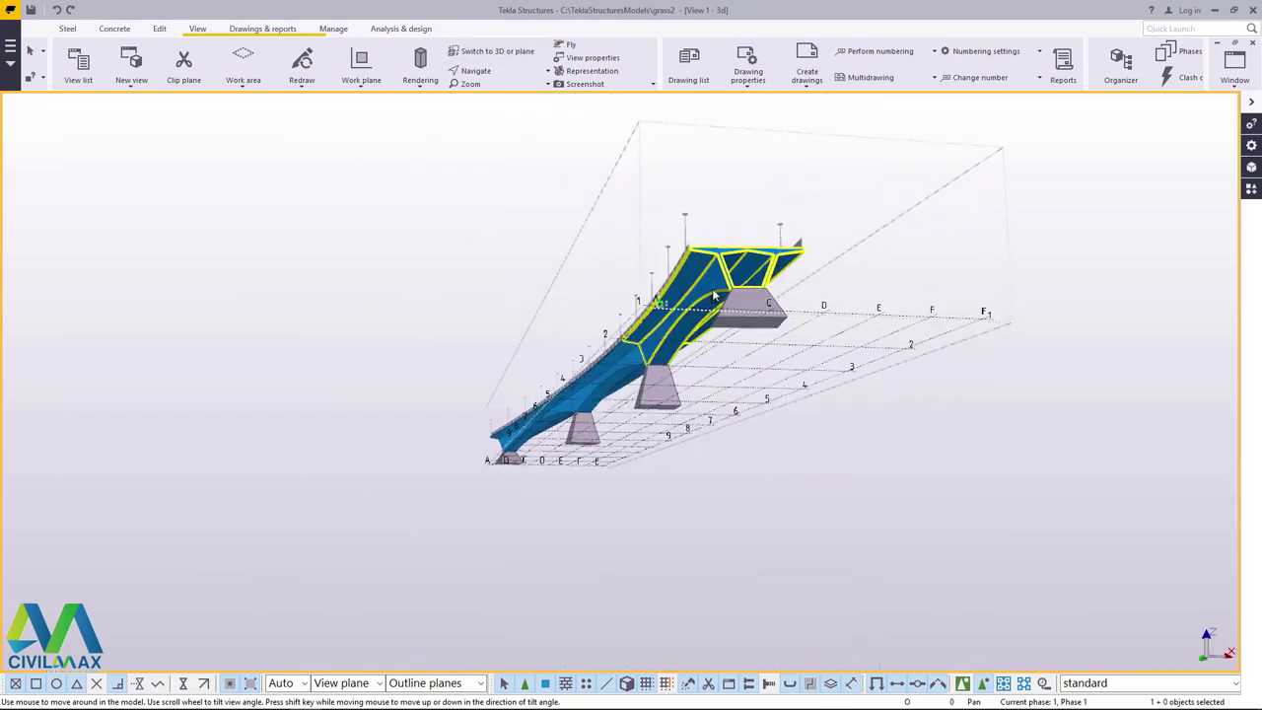
scroll(734, 249, "up", 2)
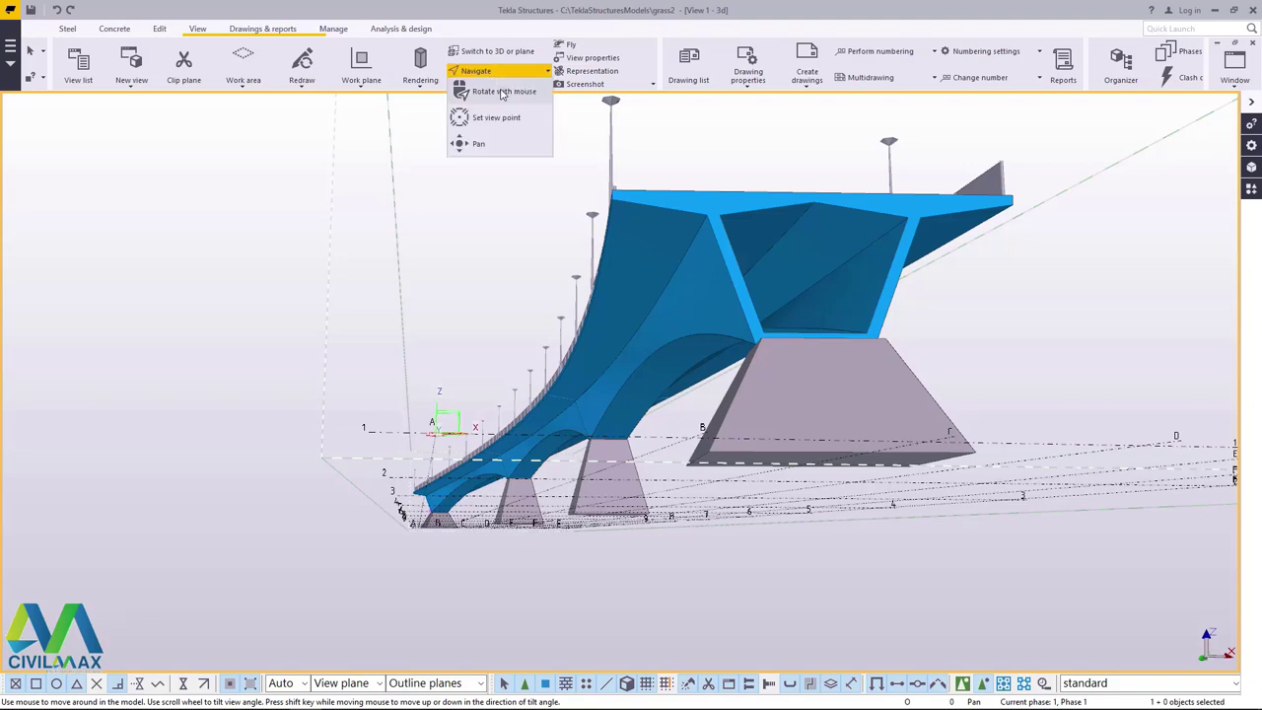
Fly through the model beside the bridge to inspect the deck underside, railing, lamp posts and piers up to the far end.
left_click(503, 93)
left_click_drag(823, 355, 644, 112)
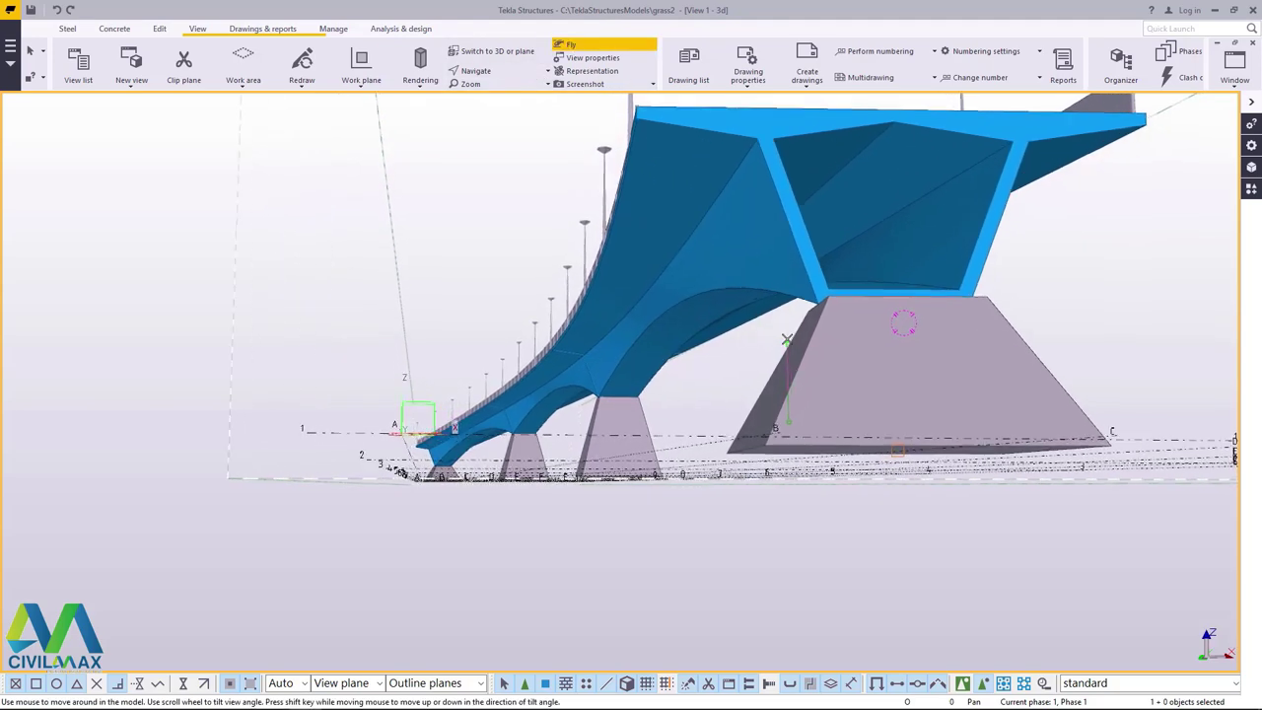
mouse_move(787, 343)
left_mouse_down()
mouse_move(769, 318)
mouse_move(782, 317)
left_mouse_up()
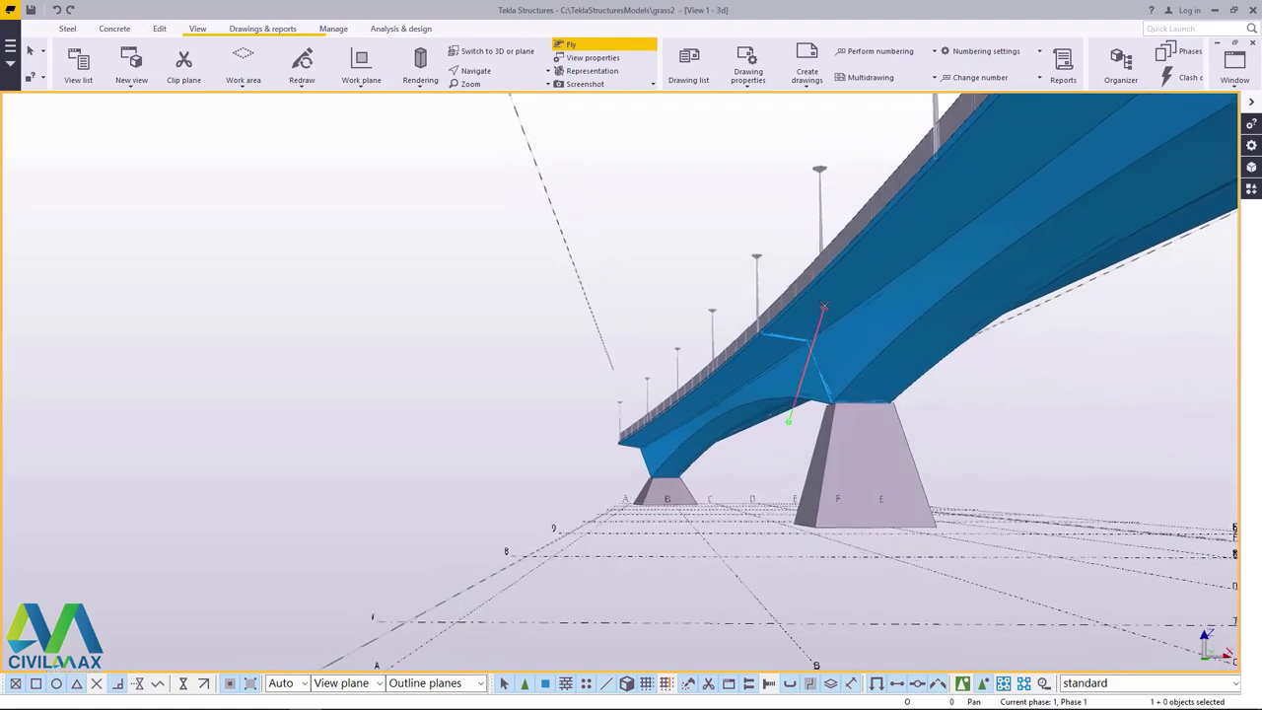
left_click_drag(828, 397, 790, 326)
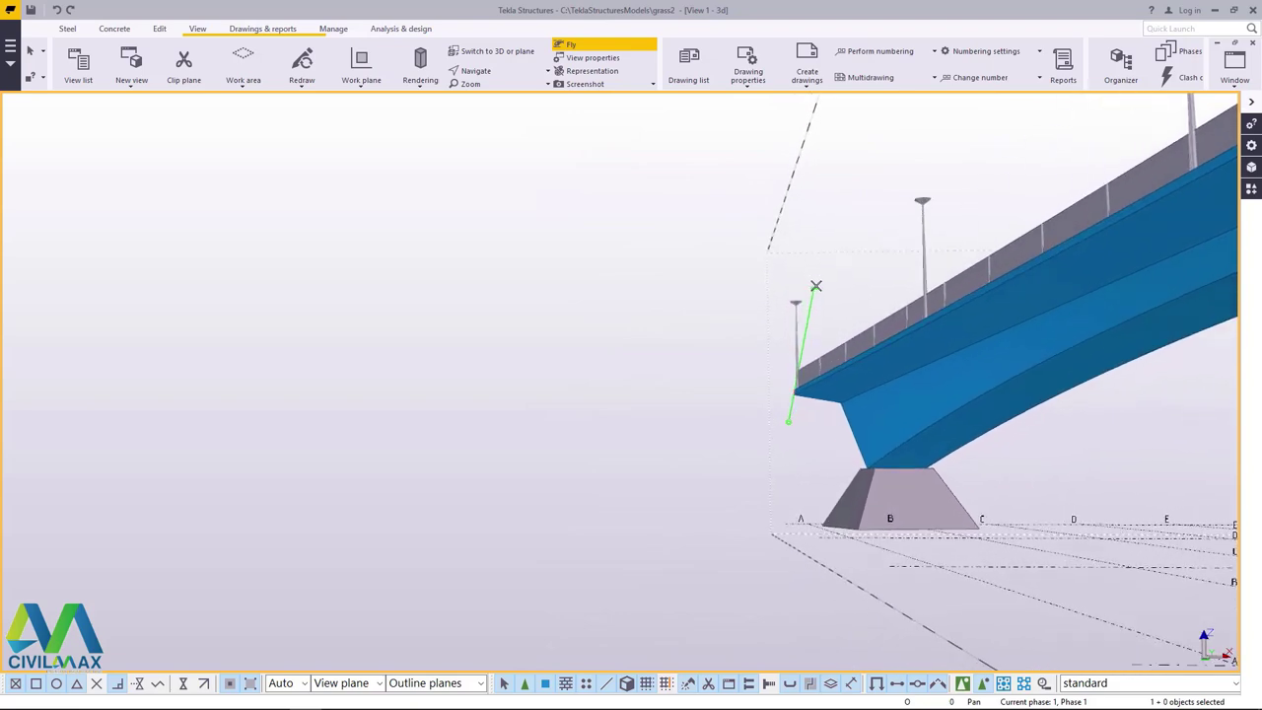
left_click_drag(815, 286, 758, 483)
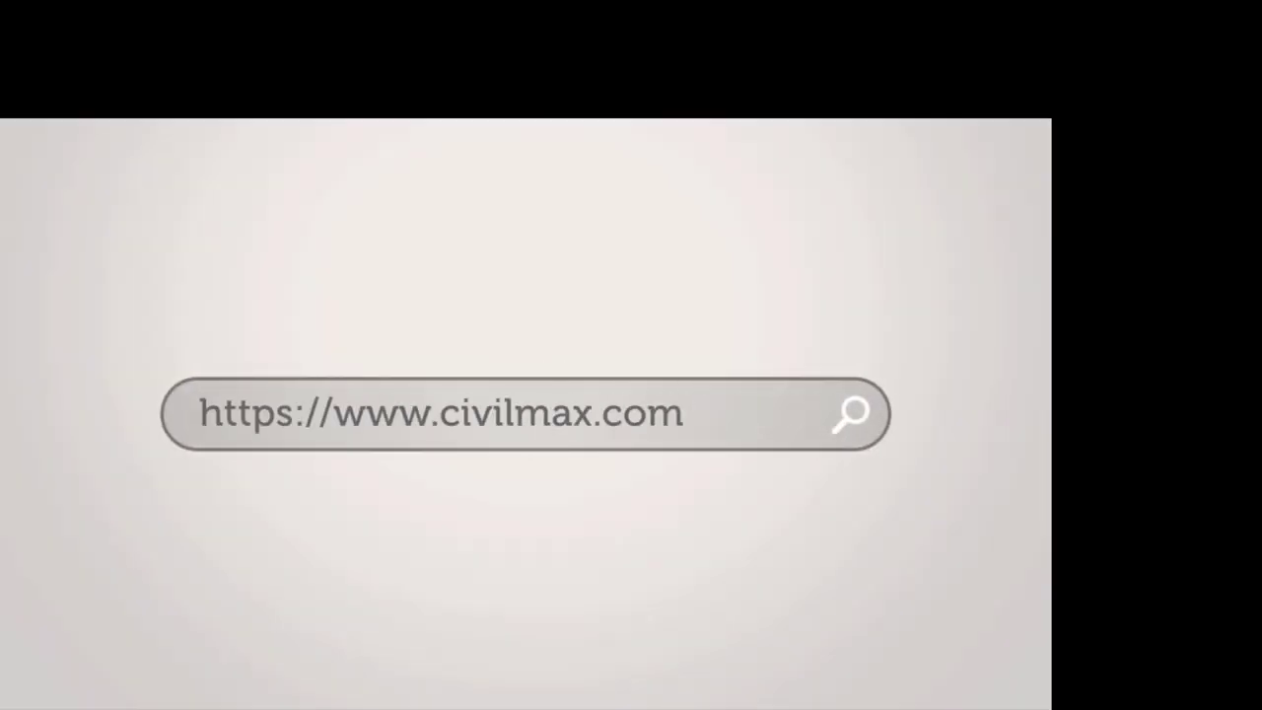